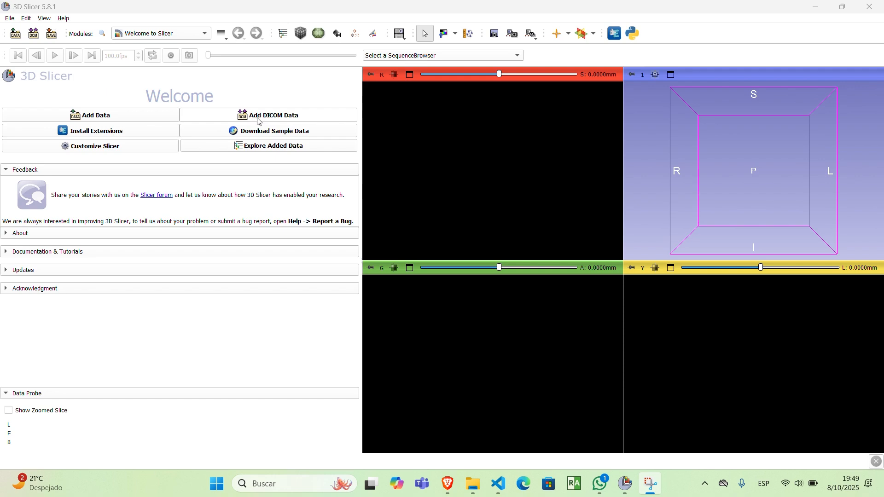
Step: Open the DICOM database to choose a stored study
{"action": "left_click", "coordinate": [275, 117]}
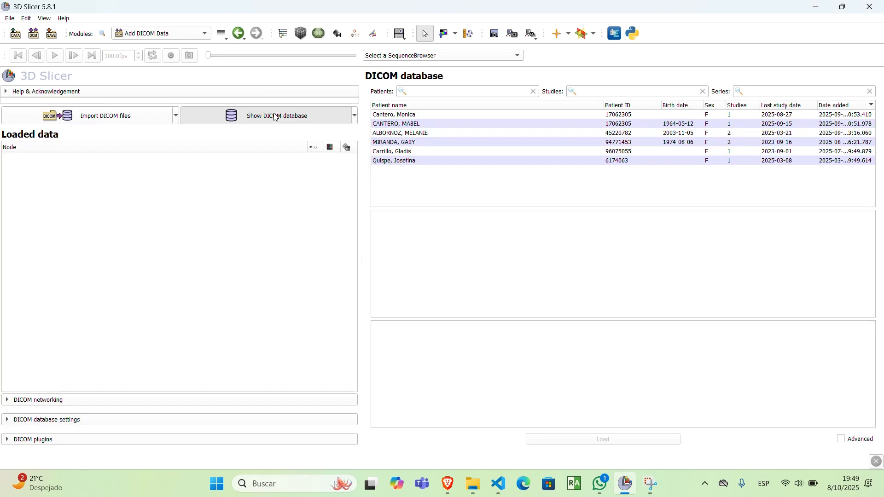
{"action": "left_click", "coordinate": [155, 36]}
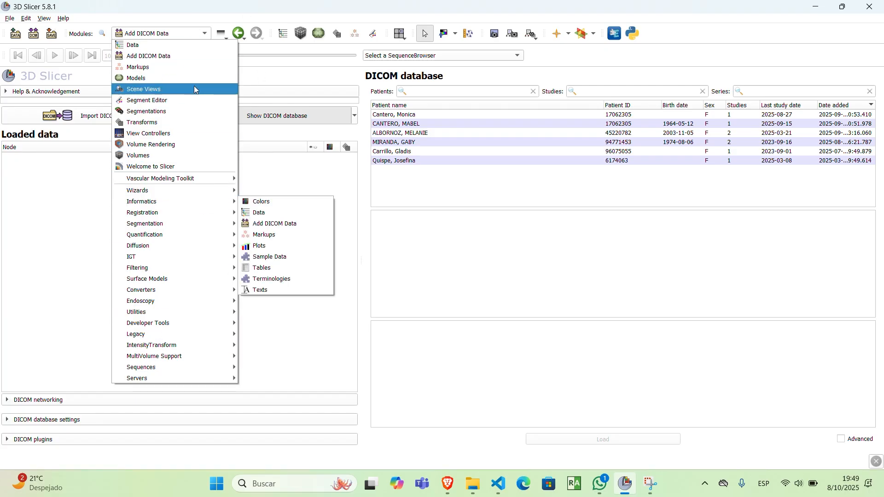
{"action": "left_click", "coordinate": [181, 43]}
{"action": "left_click", "coordinate": [181, 42]}
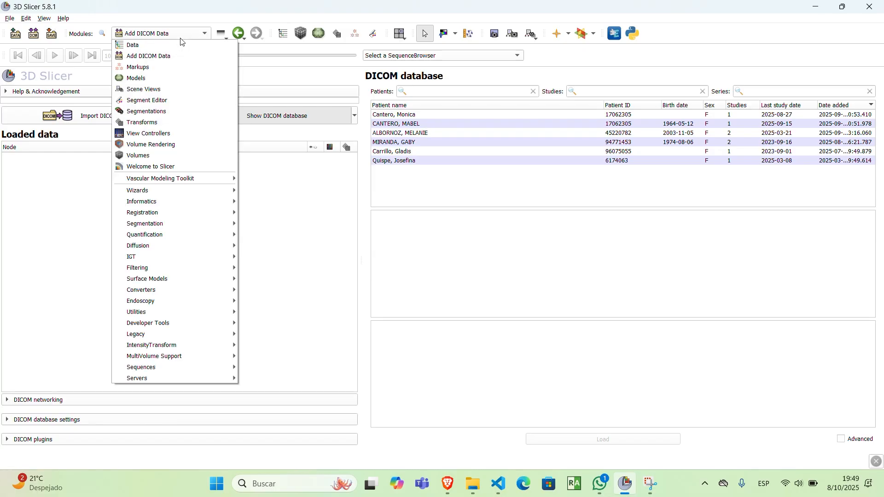
{"action": "left_click", "coordinate": [79, 258]}
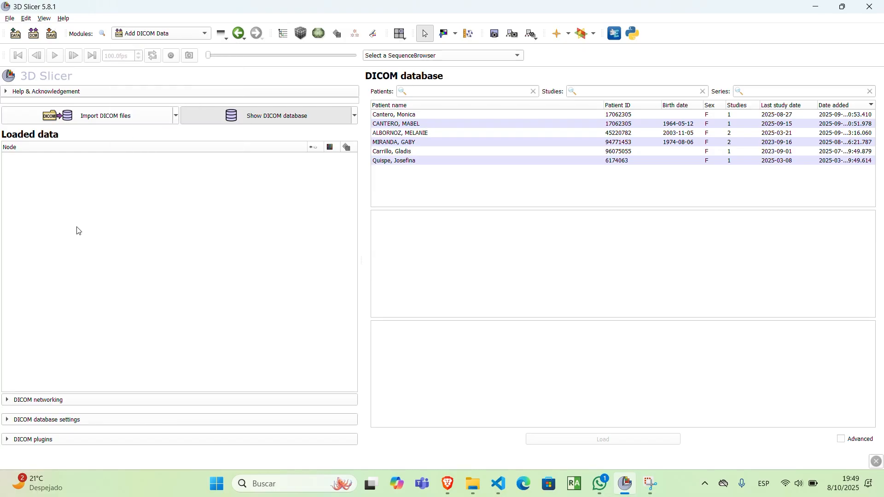
{"action": "left_click", "coordinate": [99, 124]}
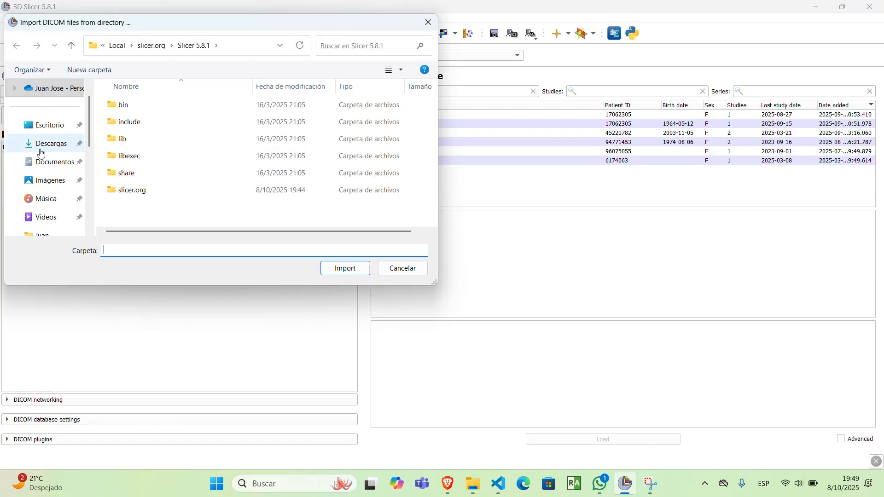
{"action": "left_click", "coordinate": [46, 144]}
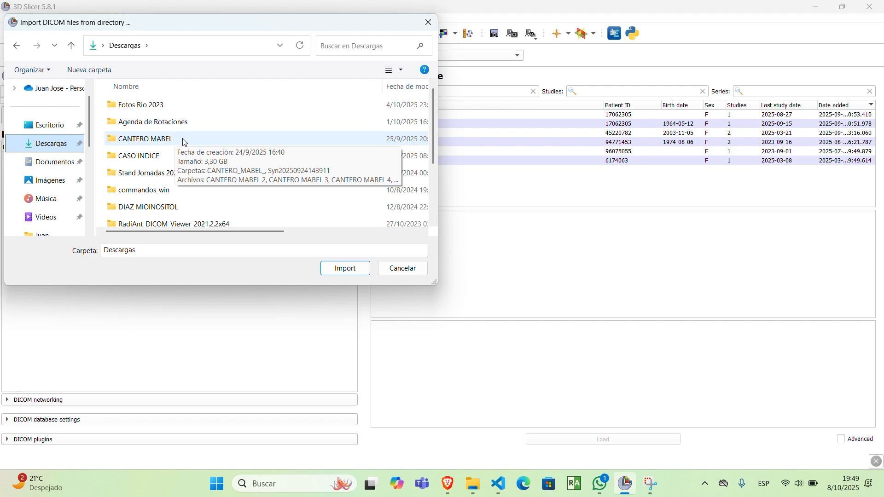
{"action": "left_click", "coordinate": [414, 273]}
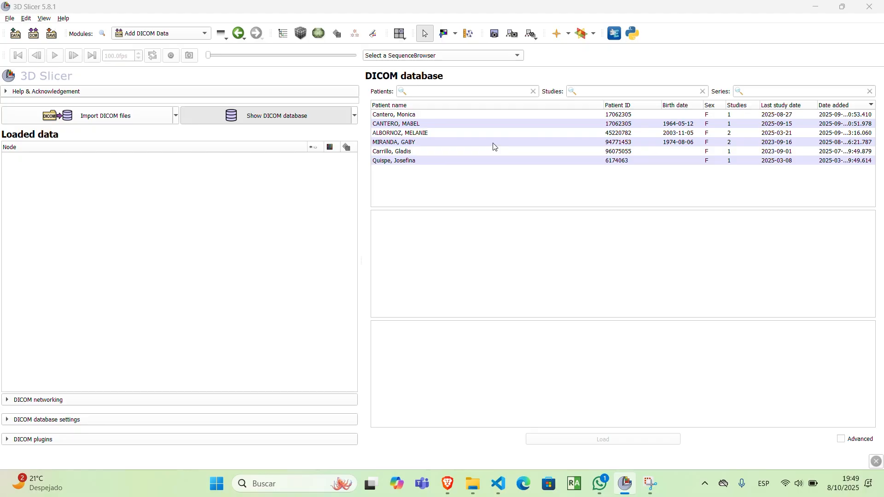
Step: Load series 2 (3D Ax T1 BRAVO) and series 7 (3D Ax T1 BRAVO +c) from the RMN CEREBRO study dated 20250915
{"action": "left_click", "coordinate": [411, 124]}
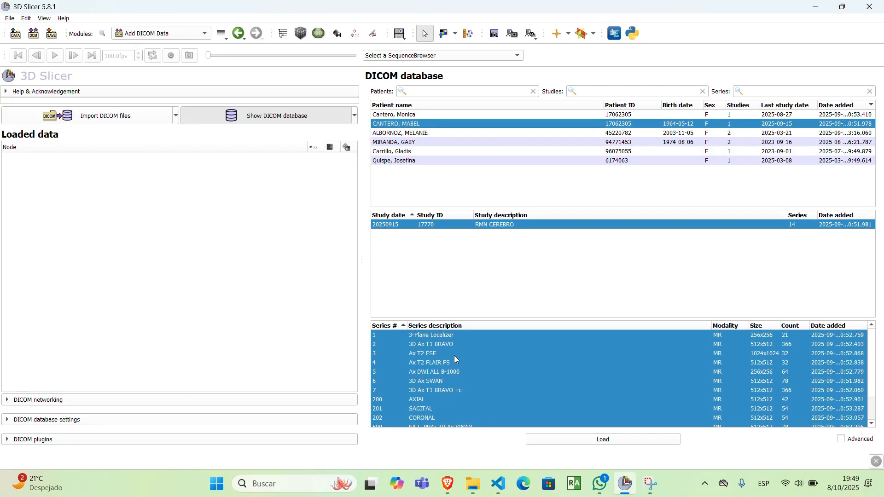
{"action": "scroll", "coordinate": [615, 382], "scroll_direction": "down", "scroll_amount": 2}
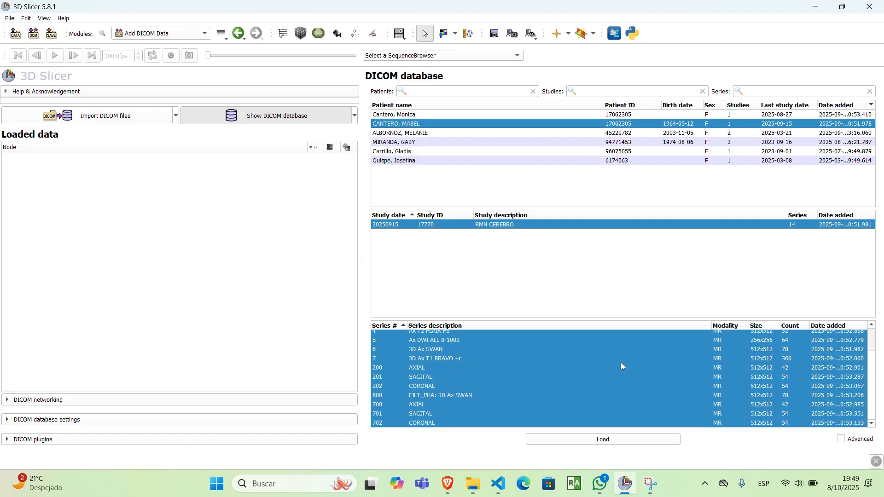
{"action": "scroll", "coordinate": [625, 366], "scroll_direction": "up", "scroll_amount": 2}
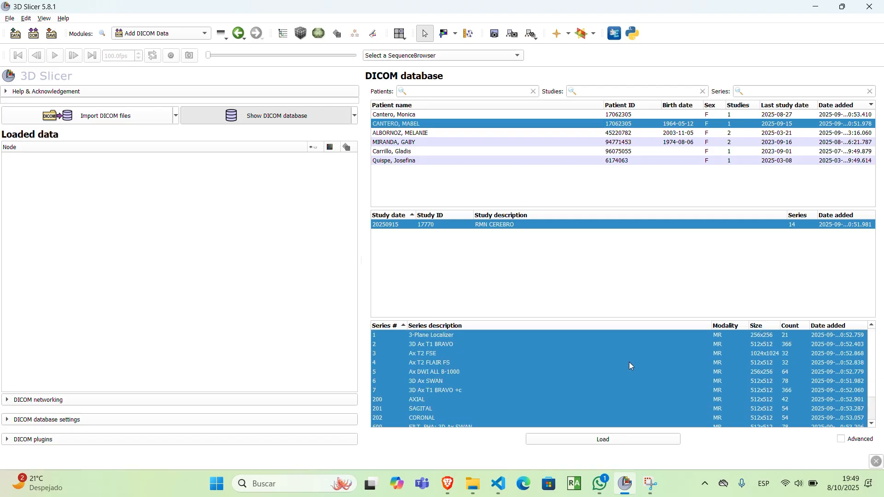
{"action": "left_click", "coordinate": [791, 345]}
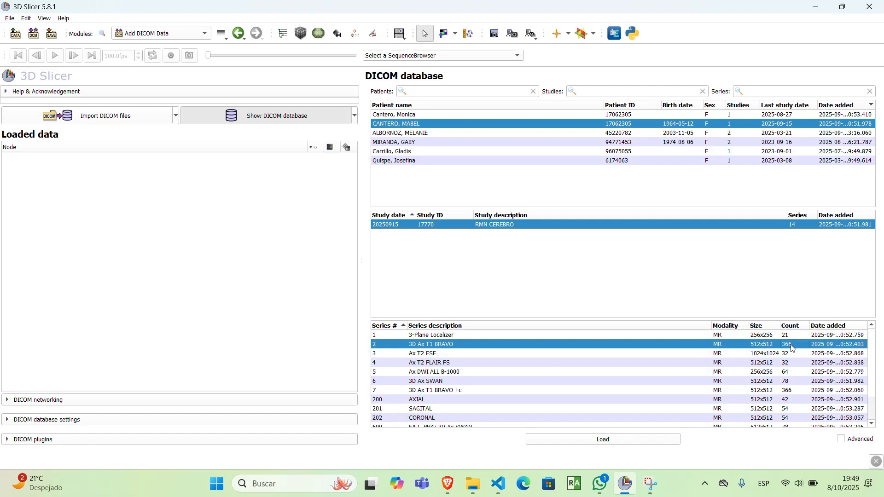
{"action": "left_click", "coordinate": [789, 392], "text": "ctrl"}
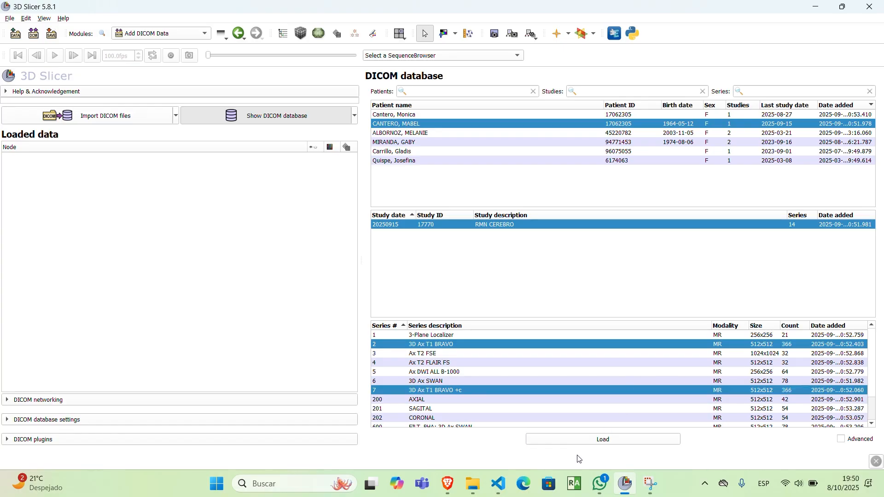
{"action": "left_click", "coordinate": [612, 442]}
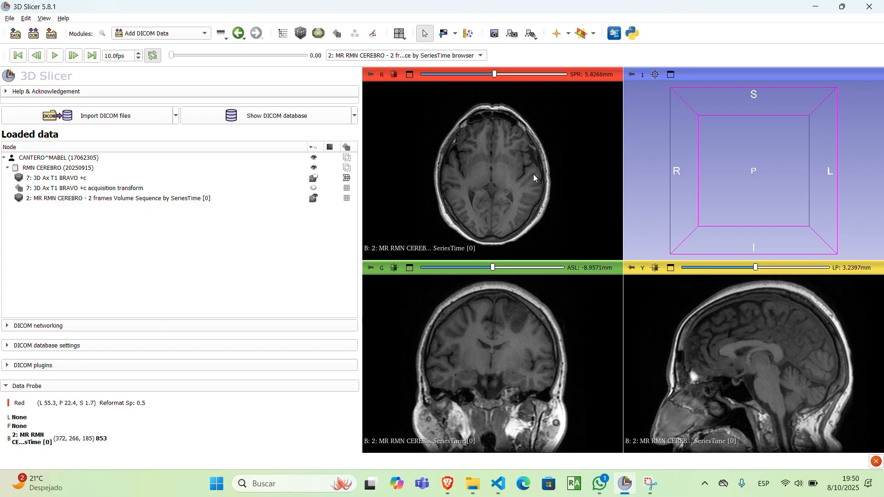
Step: Examine the brain in the axial, coronal and sagittal slices of the non-contrast T1 volume
{"action": "scroll", "coordinate": [533, 174], "scroll_direction": "up", "scroll_amount": 10}
{"action": "scroll", "coordinate": [515, 362], "scroll_direction": "up", "scroll_amount": 6}
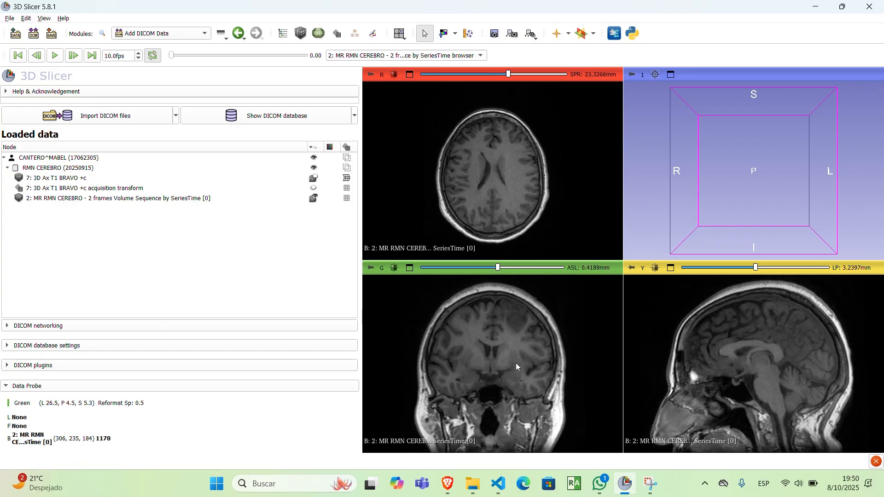
{"action": "scroll", "coordinate": [751, 358], "scroll_direction": "up", "scroll_amount": 5}
{"action": "scroll", "coordinate": [751, 358], "scroll_direction": "up", "scroll_amount": 1}
{"action": "scroll", "coordinate": [534, 332], "scroll_direction": "down", "scroll_amount": 4}
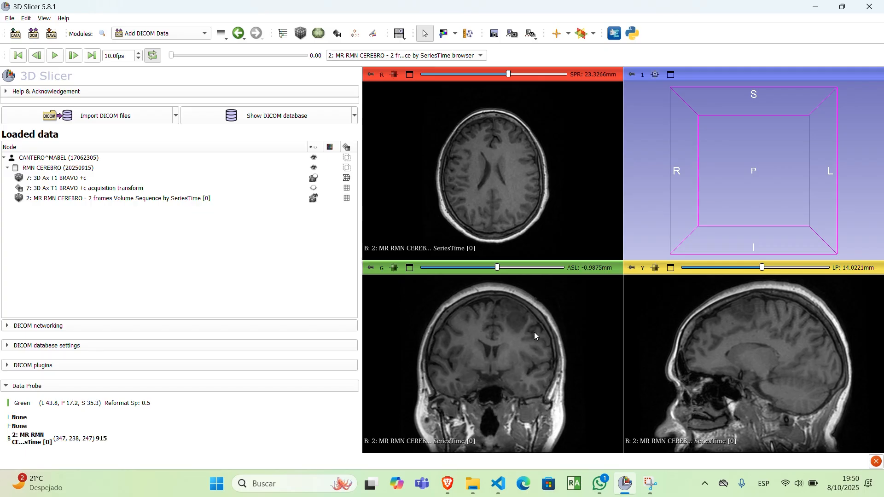
{"action": "scroll", "coordinate": [516, 328], "scroll_direction": "up", "scroll_amount": 2}
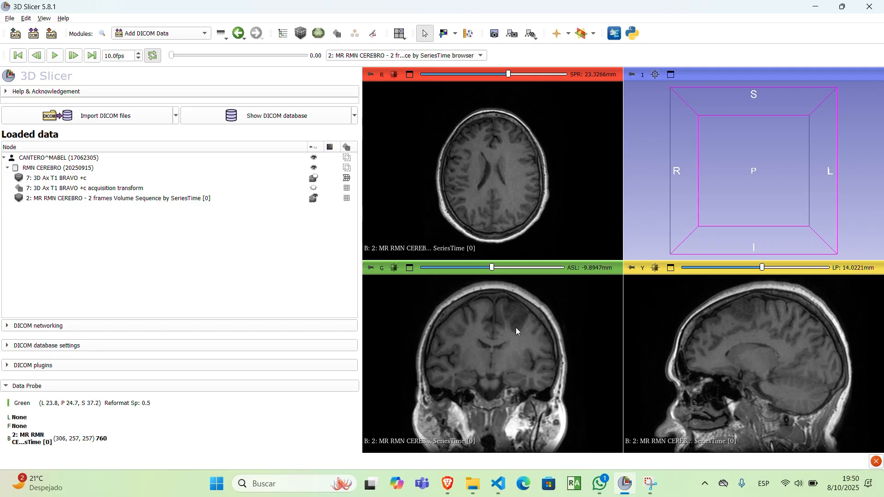
{"action": "scroll", "coordinate": [515, 328], "scroll_direction": "up", "scroll_amount": 1}
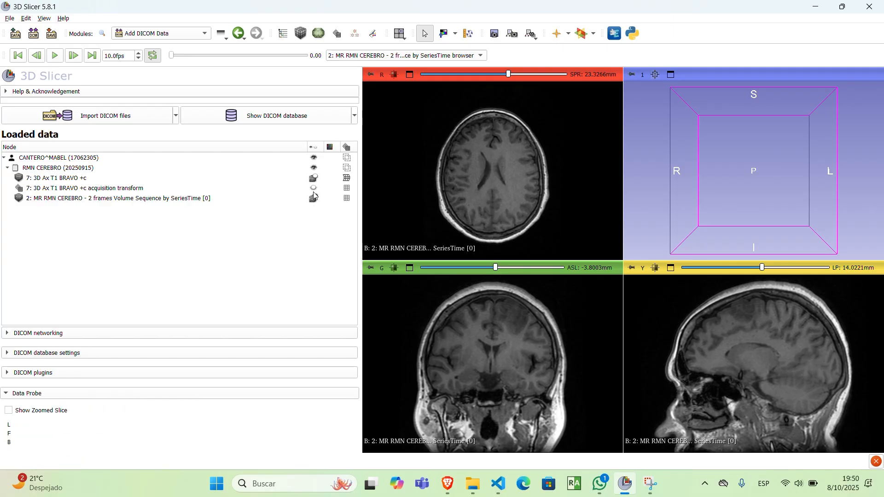
Step: Compare both loaded volumes in the slice views and leave 7: 3D Ax T1 BRAVO +c displayed
{"action": "left_click", "coordinate": [315, 177]}
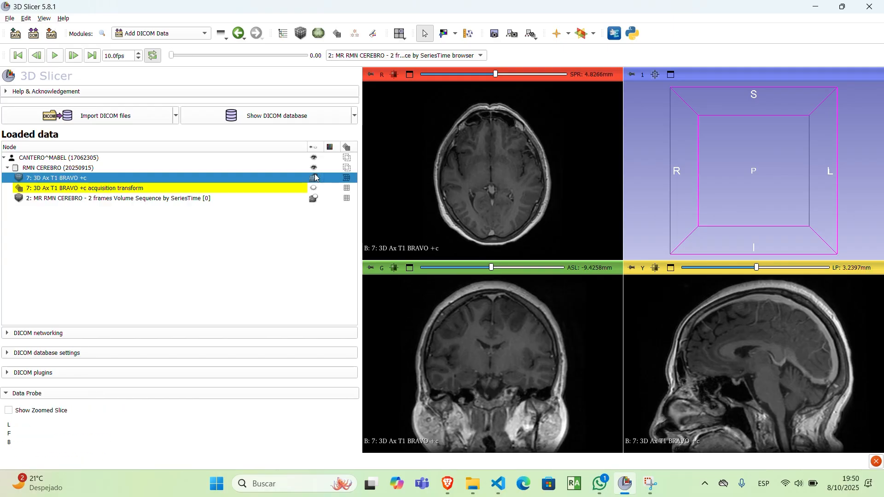
{"action": "left_click", "coordinate": [314, 198]}
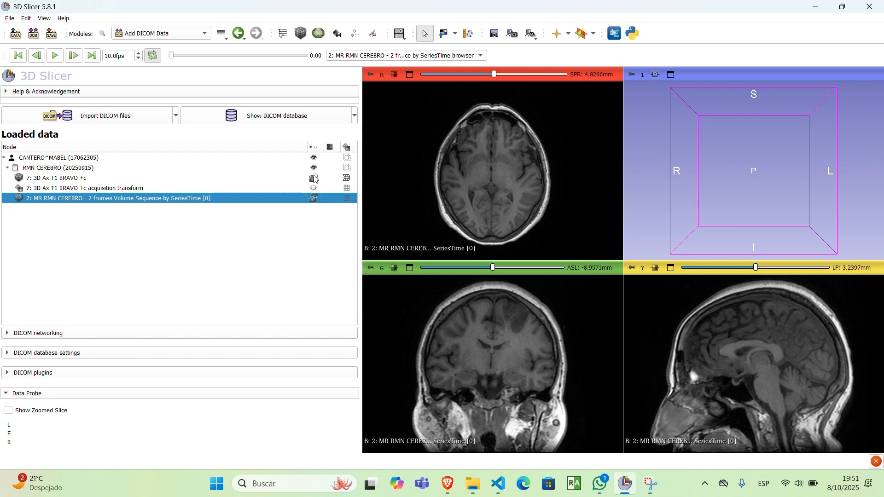
{"action": "left_click", "coordinate": [316, 177]}
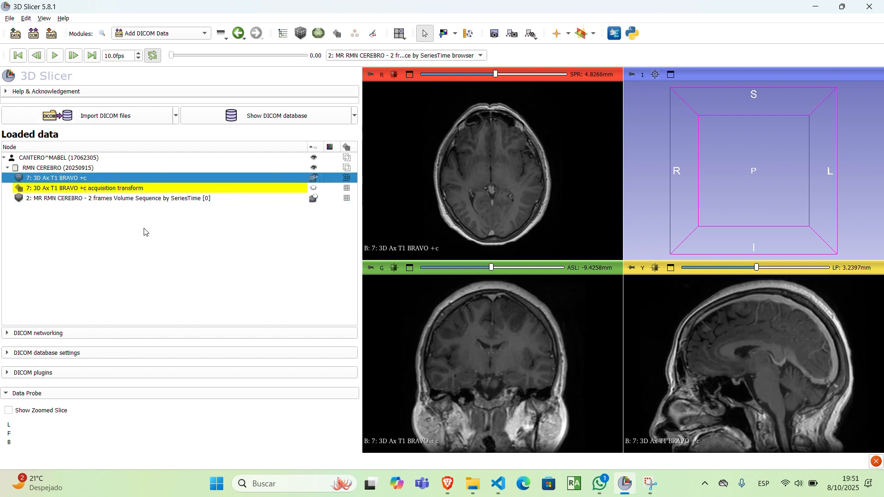
Step: Review the loaded data hierarchy: the patient, the RMN CEREBRO study, both T1 volumes and the acquisition transform
{"action": "left_click", "coordinate": [76, 159]}
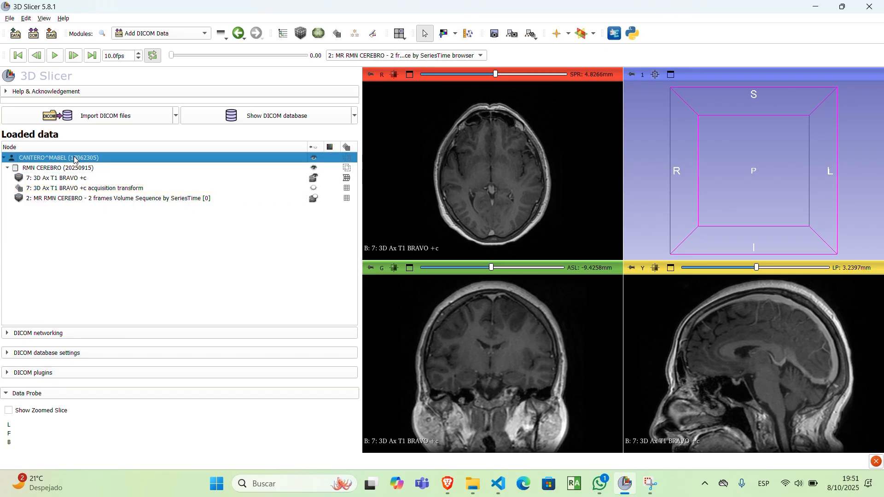
{"action": "left_click", "coordinate": [75, 169]}
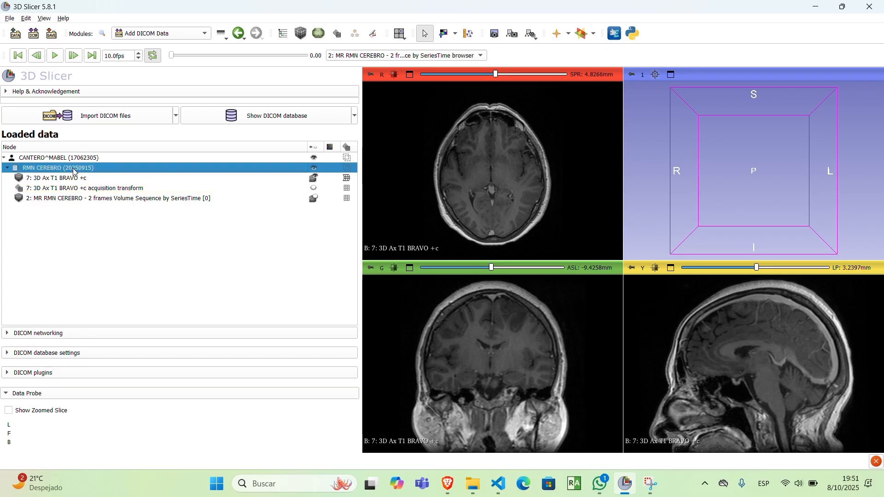
{"action": "left_click", "coordinate": [28, 180]}
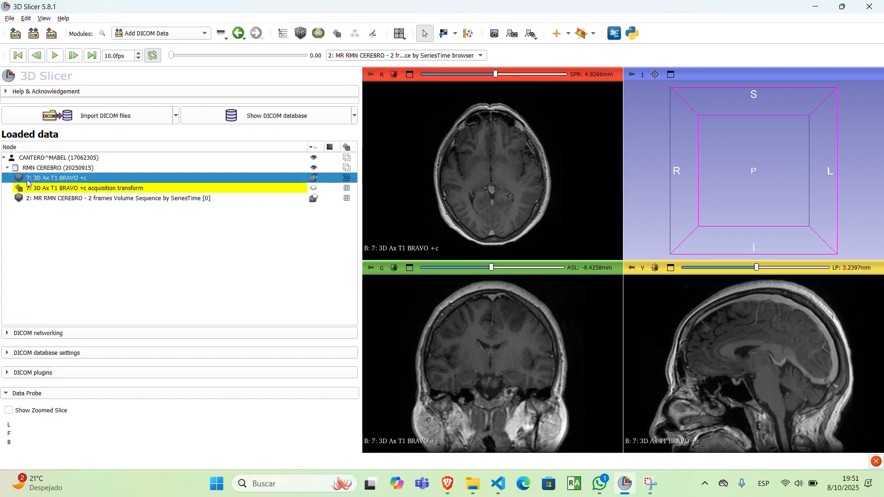
{"action": "left_click", "coordinate": [28, 201]}
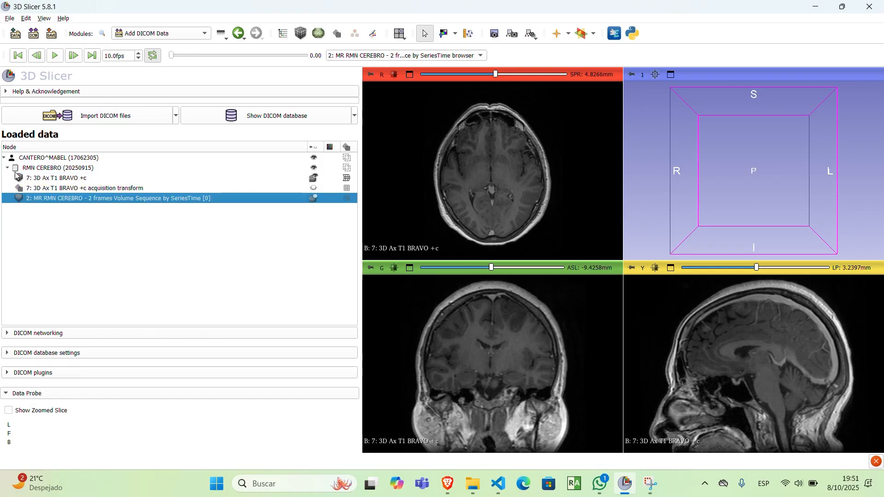
{"action": "left_click", "coordinate": [81, 188]}
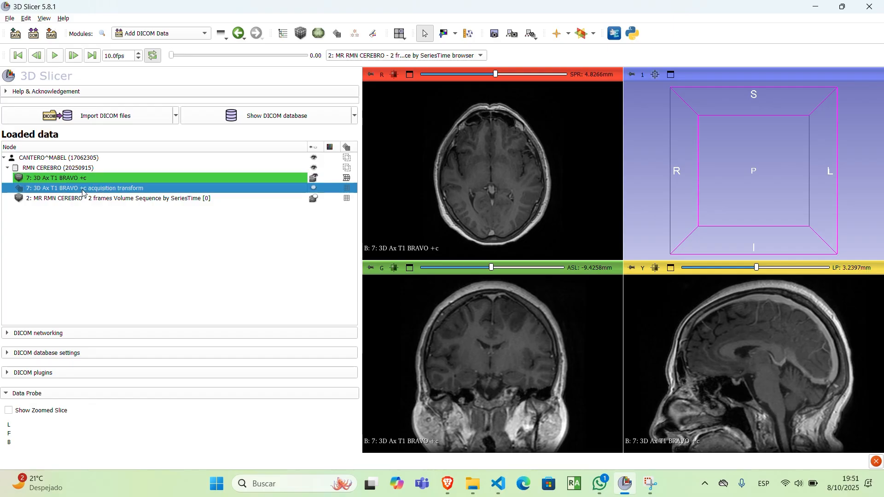
{"action": "left_click", "coordinate": [30, 213]}
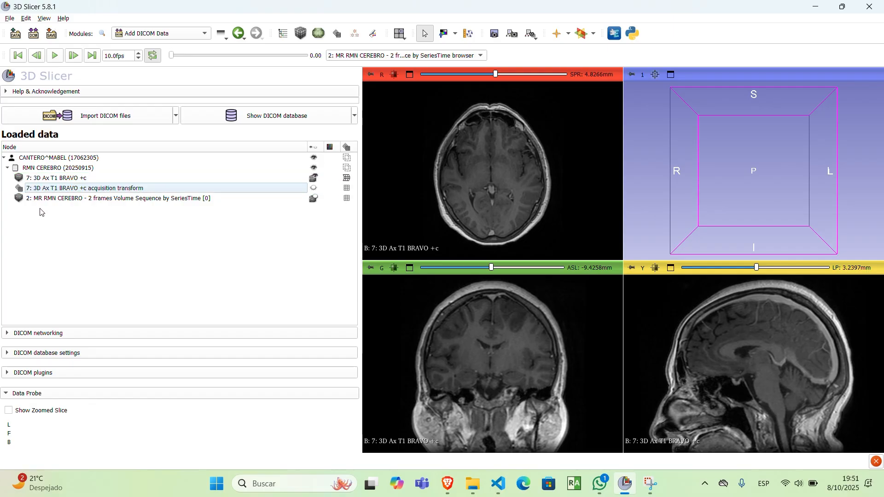
{"action": "left_click", "coordinate": [52, 204]}
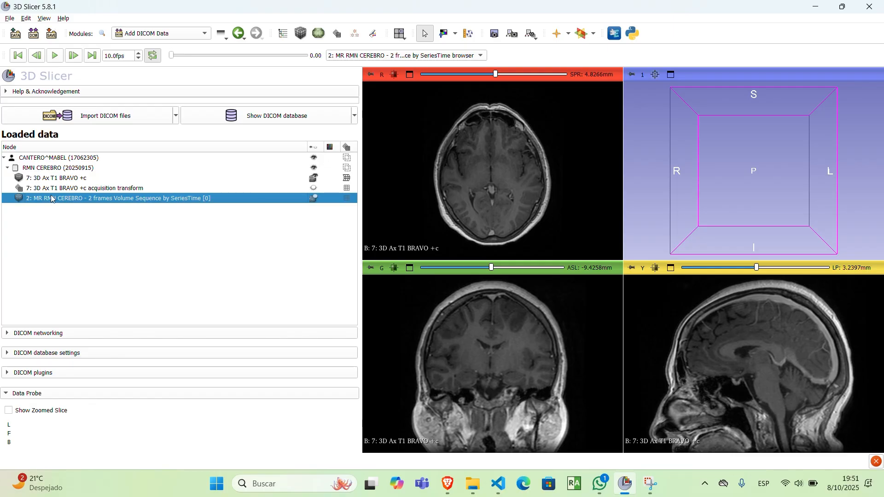
{"action": "left_click", "coordinate": [68, 179]}
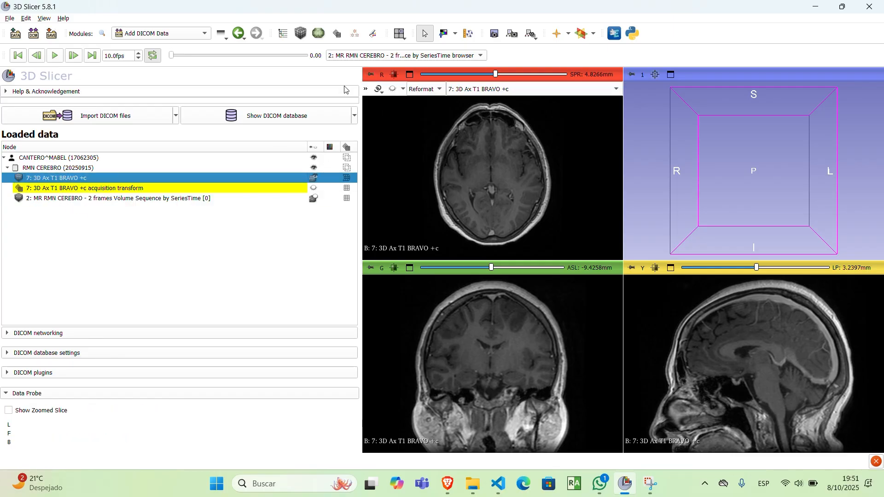
Step: Set volume 2: MR RMN CEREBRO as the foreground over 7: 3D Ax T1 BRAVO +c in the red slice view
{"action": "mouse_move", "coordinate": [373, 73]}
{"action": "left_click", "coordinate": [366, 88]}
{"action": "left_click", "coordinate": [480, 132]}
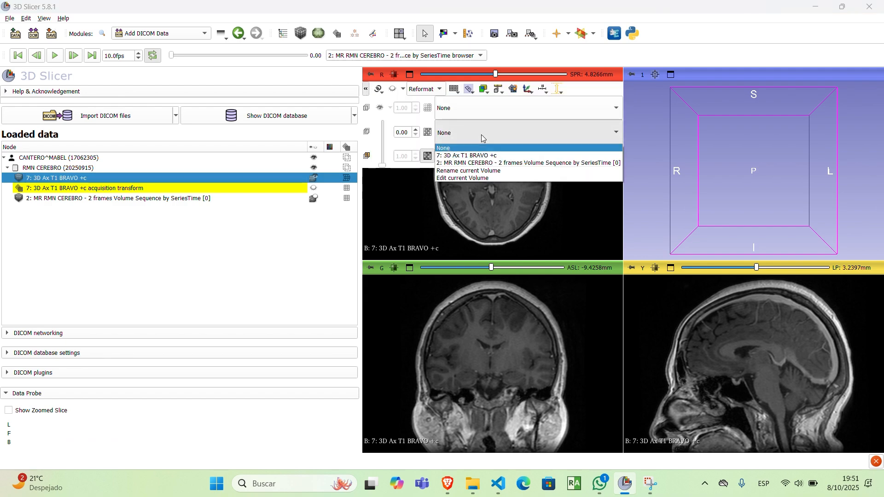
{"action": "left_click", "coordinate": [489, 163]}
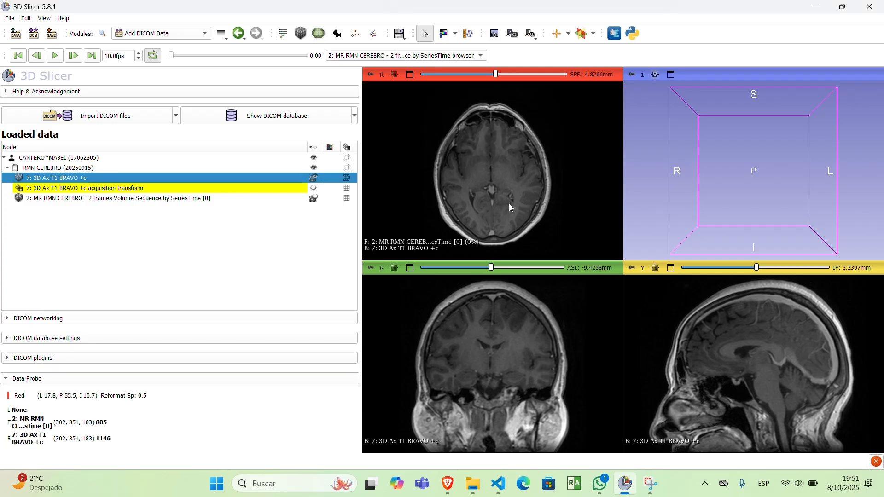
Step: Maximize the red slice view and set the foreground volume's opacity to 1.00
{"action": "double_click", "coordinate": [476, 194]}
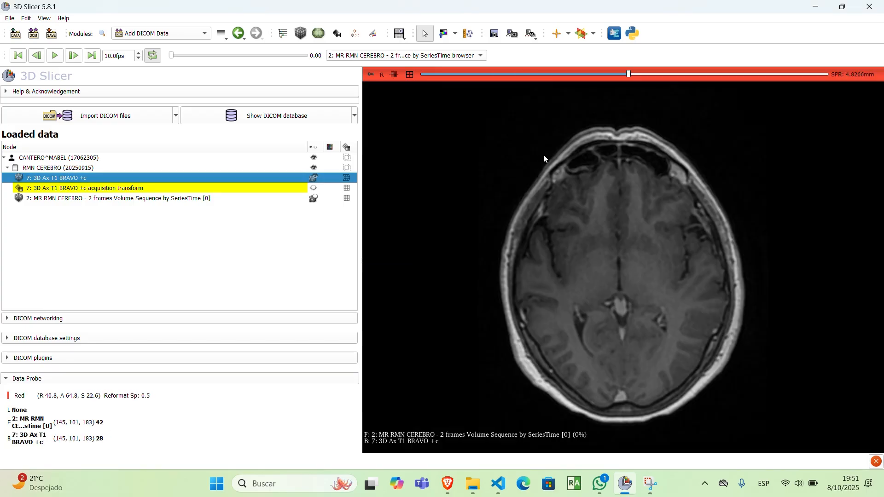
{"action": "middle_click_drag", "start_coordinate": [623, 194], "coordinate": [616, 219]}
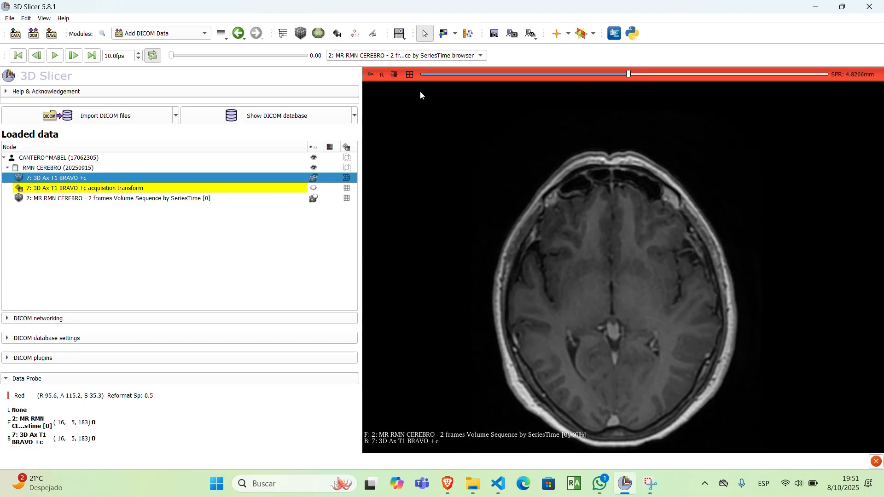
{"action": "mouse_move", "coordinate": [369, 80]}
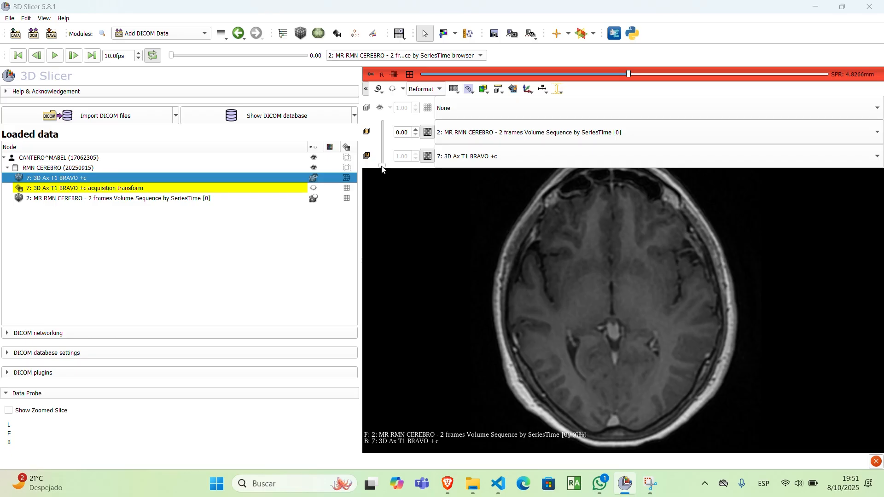
{"action": "left_click_drag", "start_coordinate": [381, 164], "coordinate": [385, 122]}
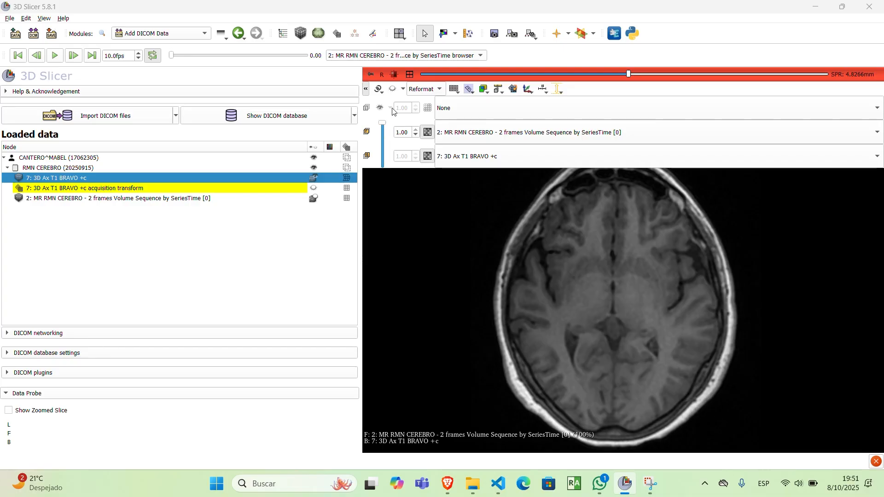
{"action": "left_click_drag", "start_coordinate": [399, 125], "coordinate": [427, 101]}
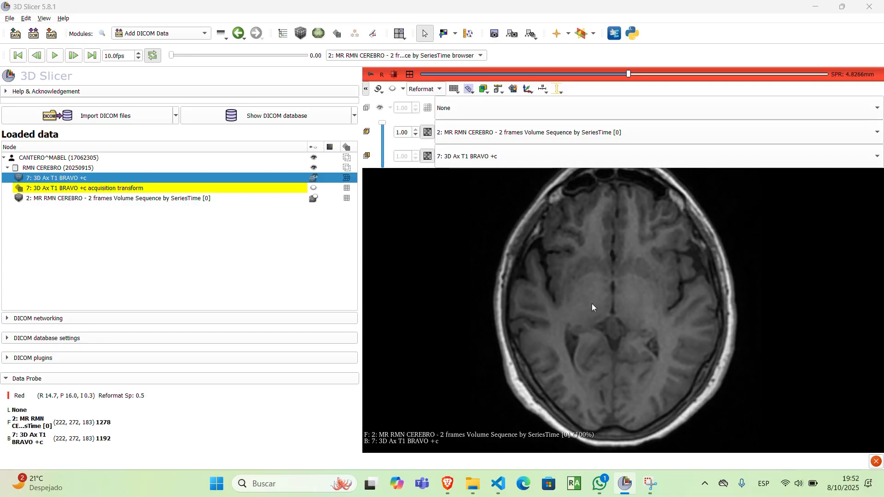
Step: Compare the two T1 volumes through the upper axial slices, fading the foreground opacity down and back to 1.00
{"action": "scroll", "coordinate": [592, 303], "scroll_direction": "up", "scroll_amount": 17}
{"action": "scroll", "coordinate": [591, 302], "scroll_direction": "up", "scroll_amount": 20}
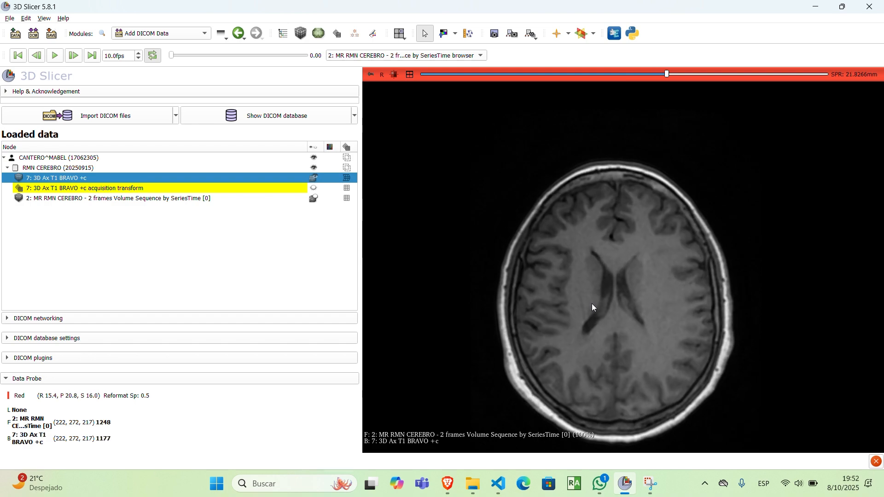
{"action": "scroll", "coordinate": [592, 302], "scroll_direction": "up", "scroll_amount": 20}
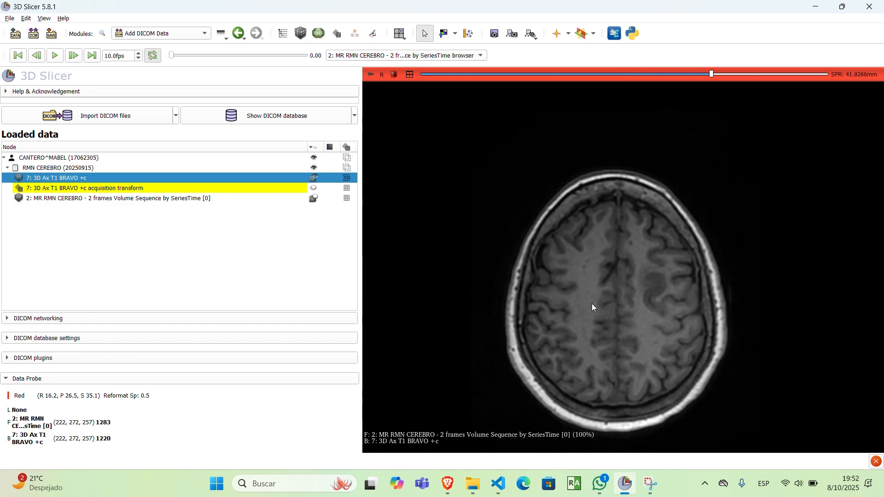
{"action": "scroll", "coordinate": [592, 304], "scroll_direction": "up", "scroll_amount": 6}
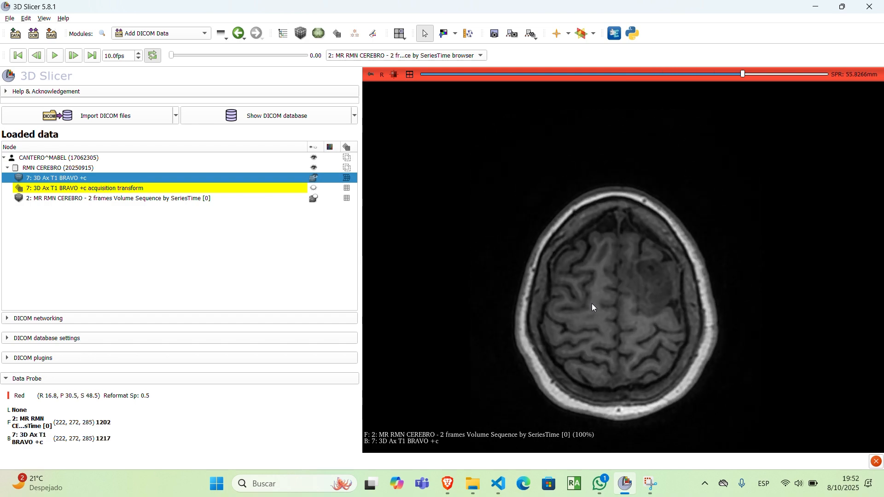
{"action": "mouse_move", "coordinate": [371, 75]}
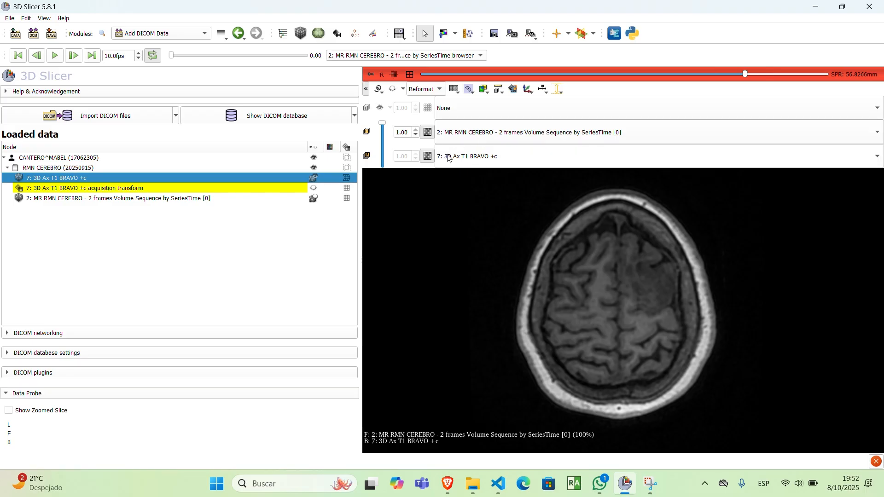
{"action": "left_click_drag", "start_coordinate": [383, 123], "coordinate": [389, 169]}
{"action": "left_click_drag", "start_coordinate": [390, 211], "coordinate": [407, 123]}
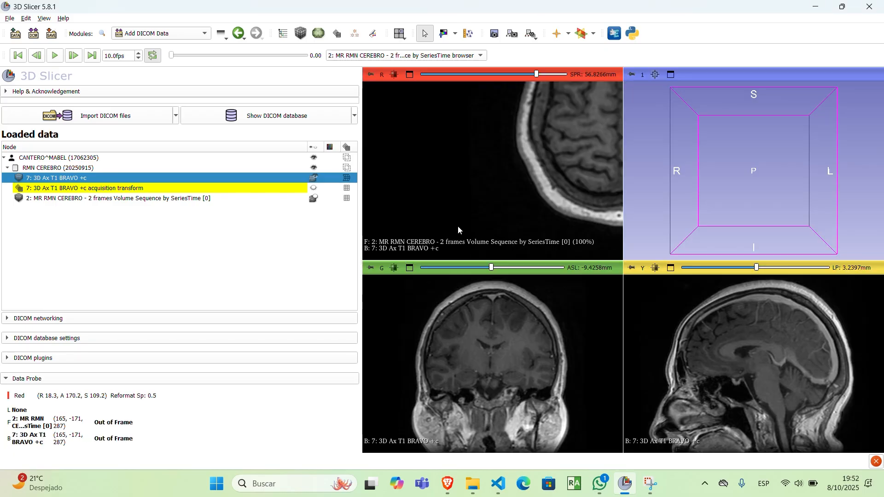
Step: Restore the multi-view display and switch to the layout with the 3D view above the red, green and yellow slice views
{"action": "double_click", "coordinate": [458, 226]}
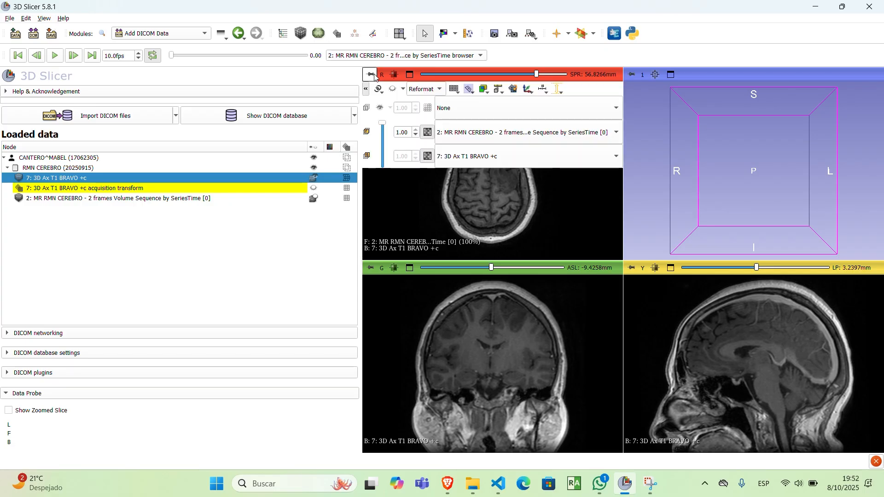
{"action": "left_click", "coordinate": [401, 36]}
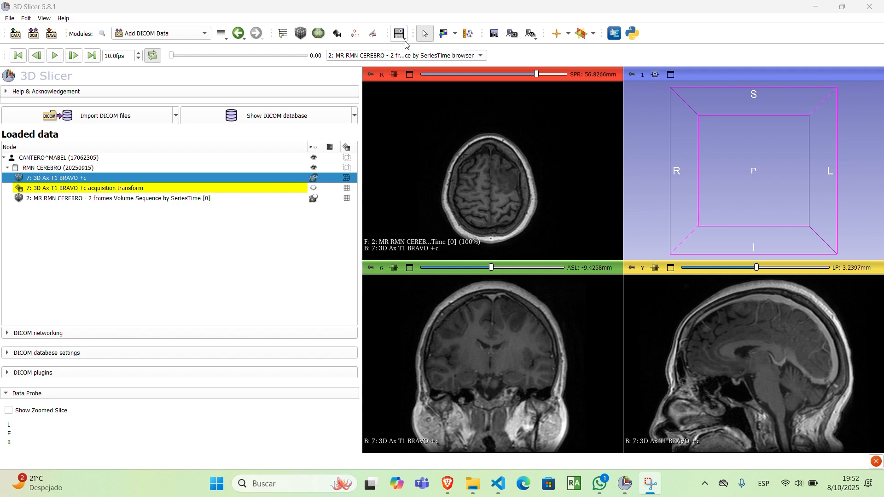
{"action": "left_click", "coordinate": [404, 37]}
{"action": "left_click", "coordinate": [407, 48]}
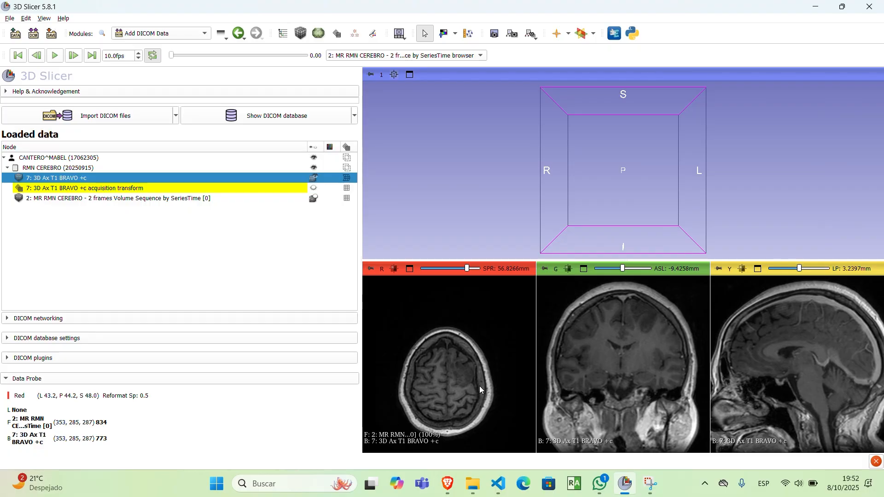
{"action": "scroll", "coordinate": [479, 386], "scroll_direction": "up", "scroll_amount": 2, "text": "ctrl"}
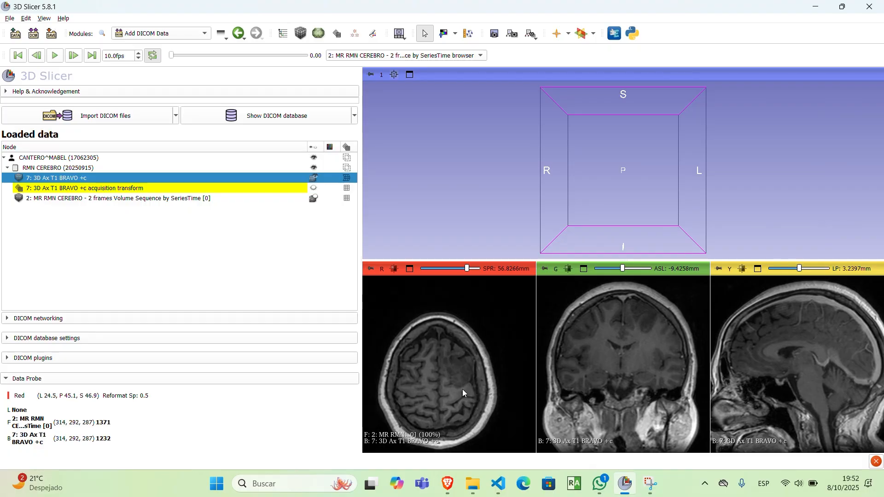
{"action": "scroll", "coordinate": [482, 373], "scroll_direction": "up", "scroll_amount": 3, "text": "ctrl"}
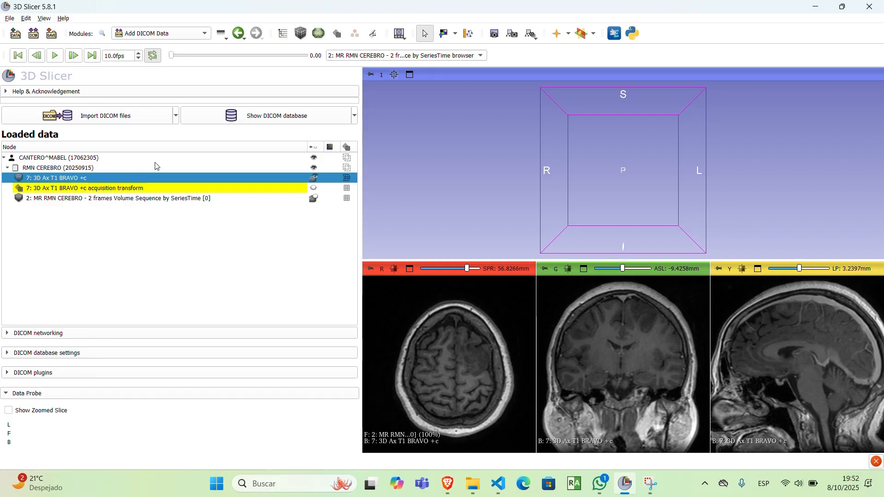
Step: Load only the CT series 3, Vol.Cerebro Vol.Cerebro Vol, from the 20250827 study in the DICOM database
{"action": "left_click", "coordinate": [283, 121]}
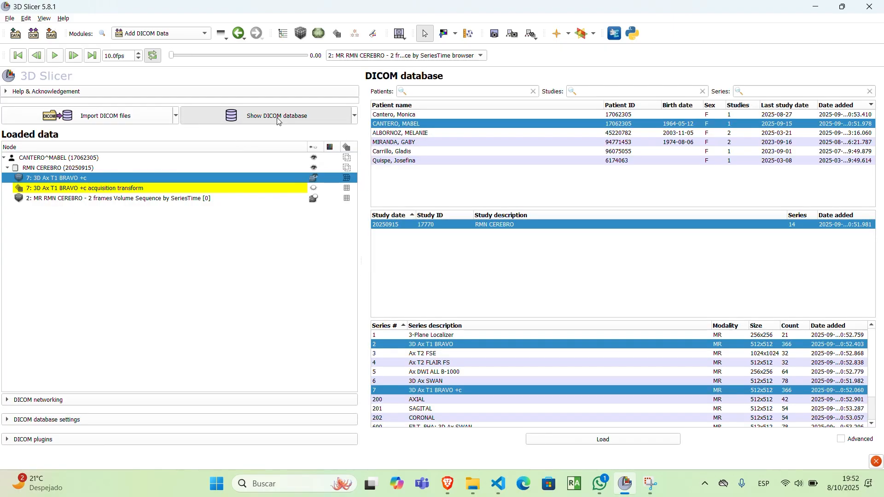
{"action": "left_click", "coordinate": [403, 116]}
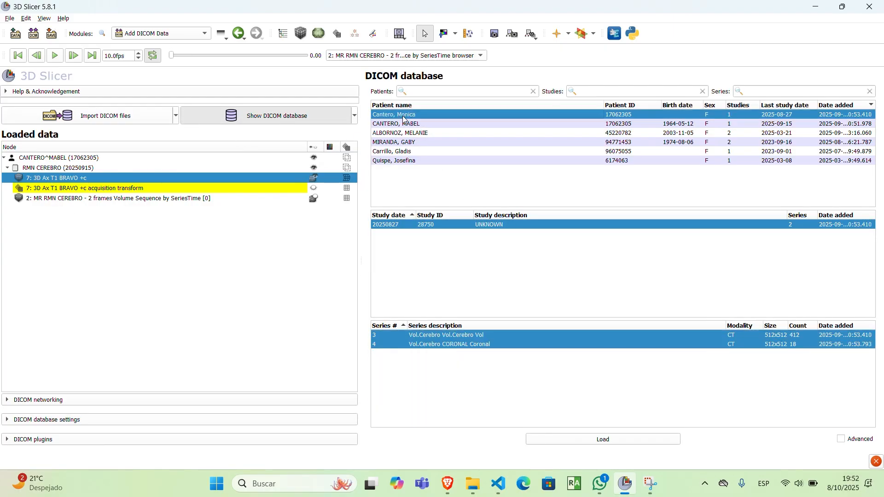
{"action": "left_click", "coordinate": [803, 336]}
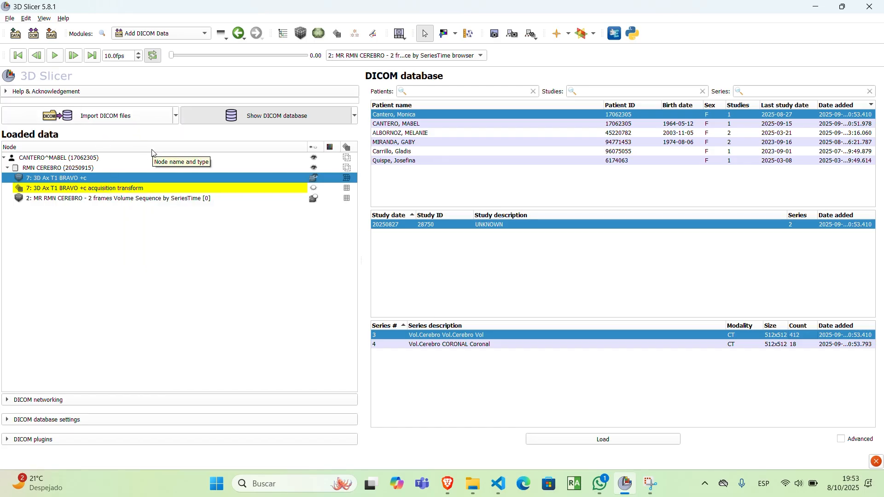
{"action": "left_click", "coordinate": [582, 442]}
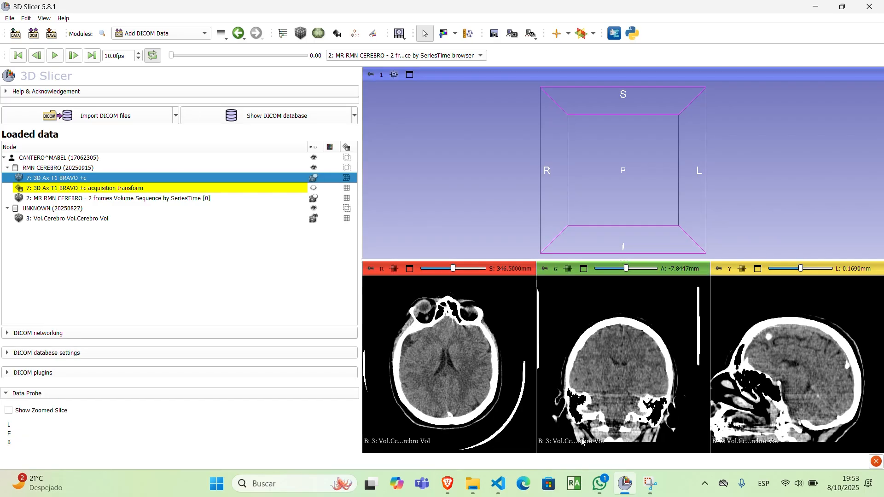
Step: Compare the CT with both T1 volumes by displaying each in turn, leaving 3: Vol.Cerebro Vol.Cerebro Vol shown
{"action": "left_click", "coordinate": [51, 219]}
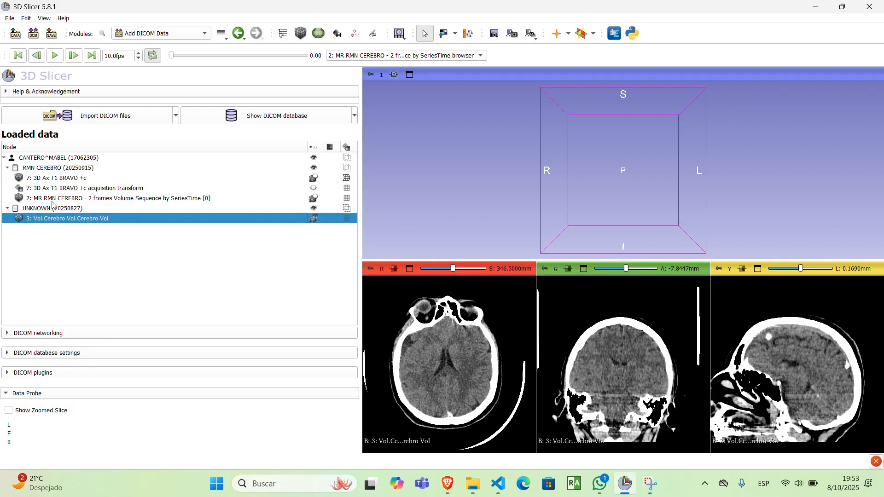
{"action": "scroll", "coordinate": [429, 371], "scroll_direction": "up", "scroll_amount": 10}
{"action": "scroll", "coordinate": [429, 370], "scroll_direction": "down", "scroll_amount": 15}
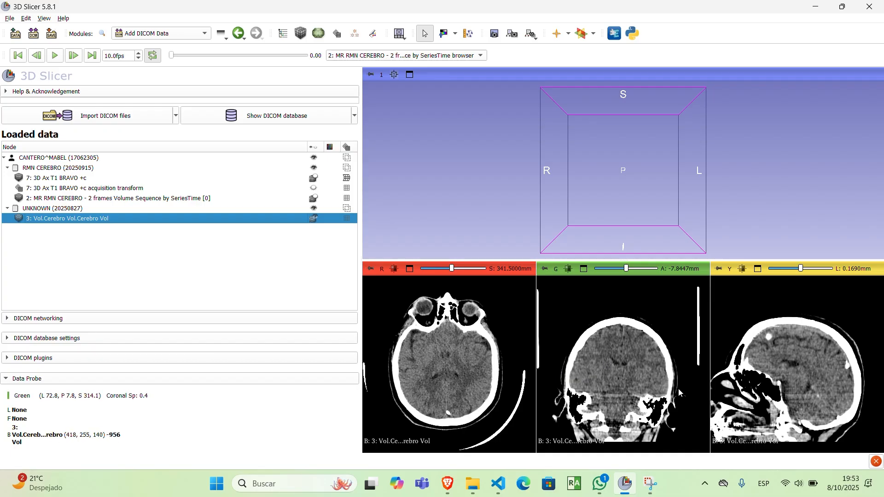
{"action": "left_click", "coordinate": [315, 178]}
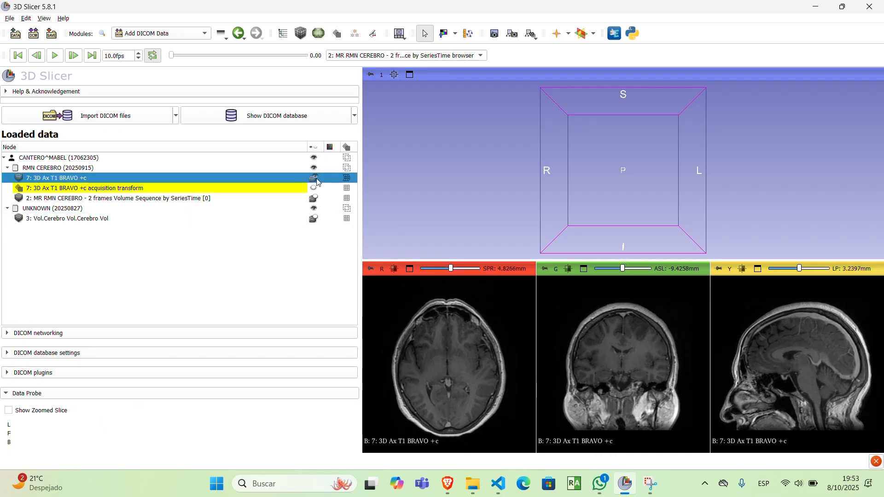
{"action": "left_click", "coordinate": [317, 199]}
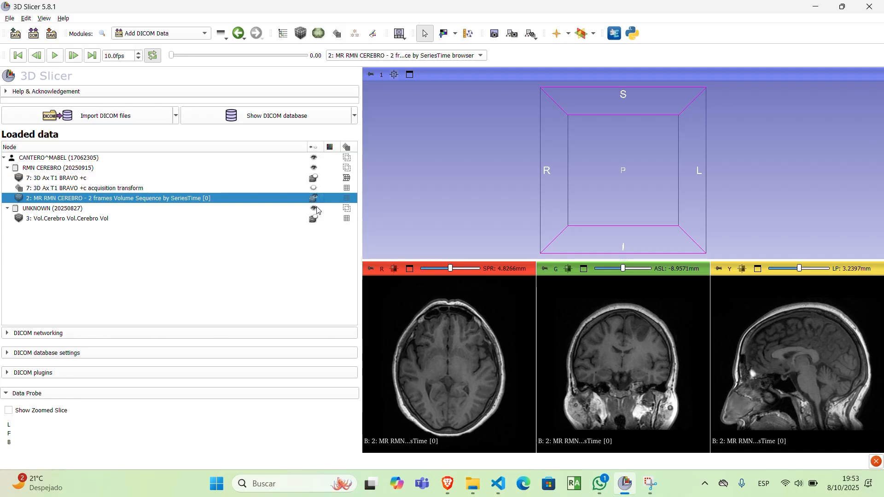
{"action": "left_click", "coordinate": [316, 219]}
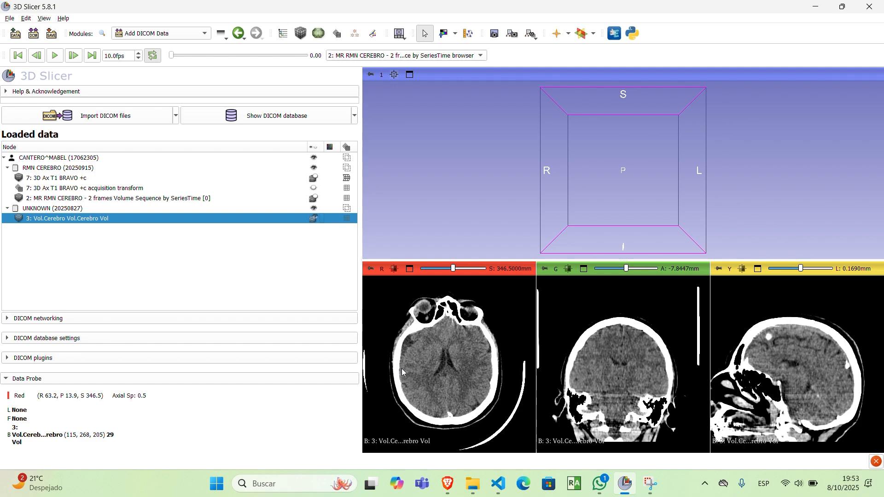
Step: Maximize the red slice view and overlay 7: 3D Ax T1 BRAVO +c as foreground on the CT at opacity 1.00
{"action": "double_click", "coordinate": [424, 358]}
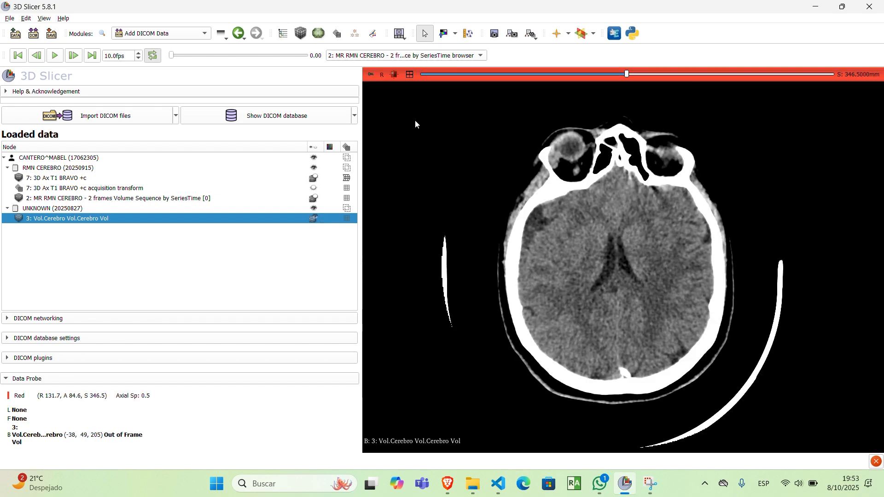
{"action": "mouse_move", "coordinate": [371, 74]}
{"action": "left_click", "coordinate": [482, 135]}
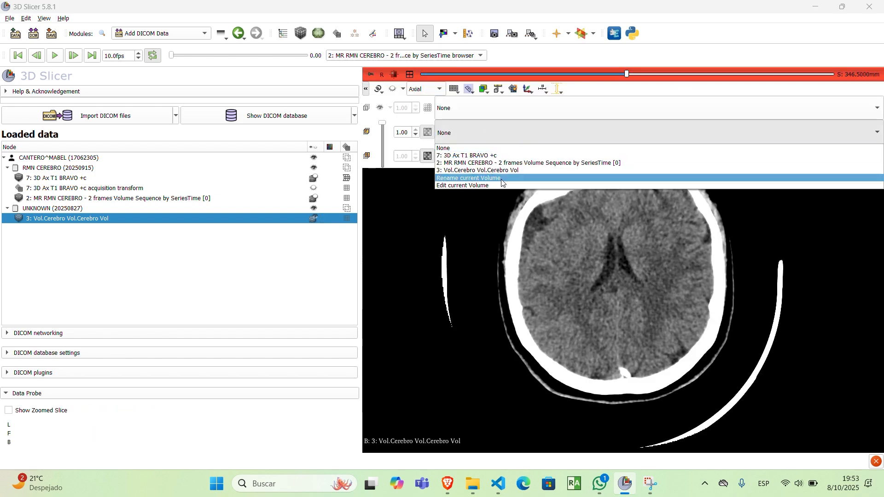
{"action": "left_click", "coordinate": [478, 156]}
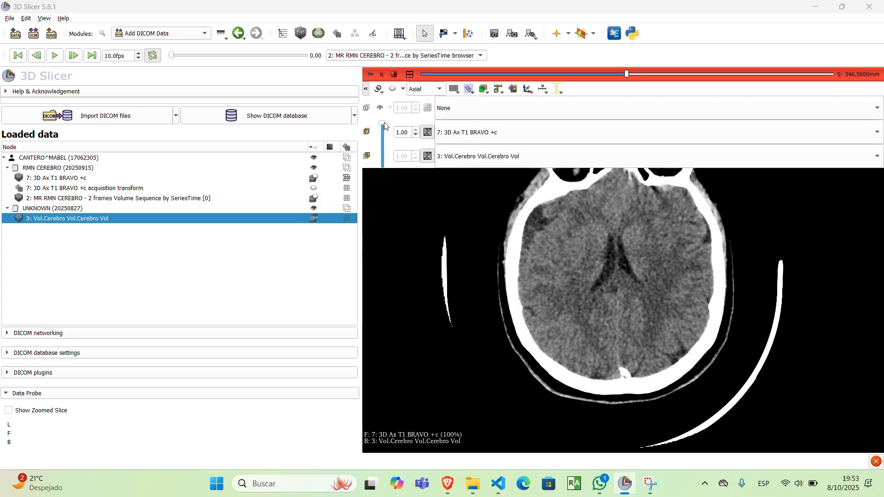
{"action": "mouse_move", "coordinate": [382, 123]}
{"action": "left_mouse_down"}
{"action": "mouse_move", "coordinate": [391, 179]}
{"action": "mouse_move", "coordinate": [394, 137]}
{"action": "mouse_move", "coordinate": [395, 151]}
{"action": "mouse_move", "coordinate": [384, 126]}
{"action": "mouse_move", "coordinate": [383, 152]}
{"action": "mouse_move", "coordinate": [382, 133]}
{"action": "mouse_move", "coordinate": [385, 163]}
{"action": "mouse_move", "coordinate": [398, 115]}
{"action": "left_mouse_up"}
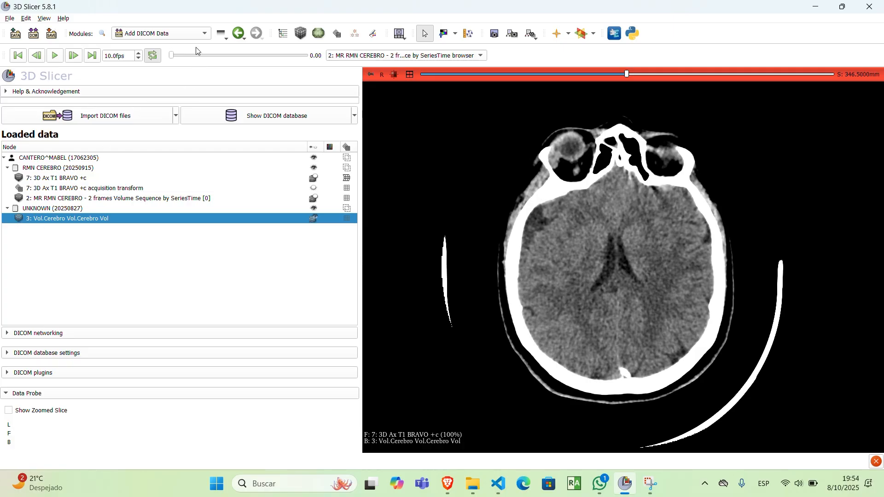
Step: Set up General Registration (BRAINS) with 7: 3D Ax T1 BRAVO +c as fixed volume and 3: Vol.Cerebro Vol.Cerebro Vol as moving volume
{"action": "left_click", "coordinate": [203, 34]}
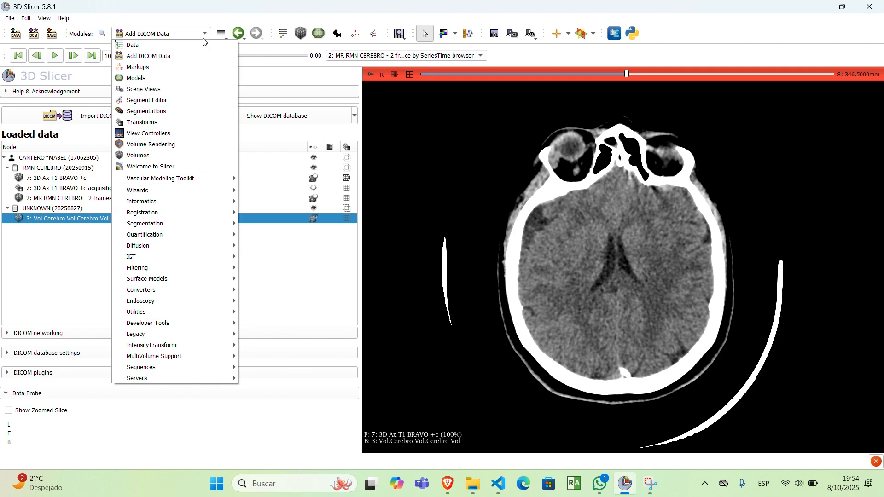
{"action": "mouse_move", "coordinate": [172, 217]}
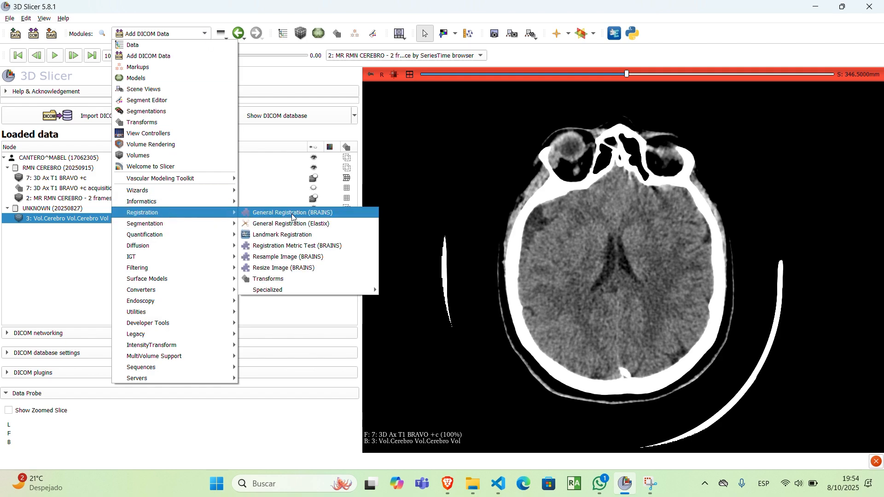
{"action": "left_click", "coordinate": [291, 214]}
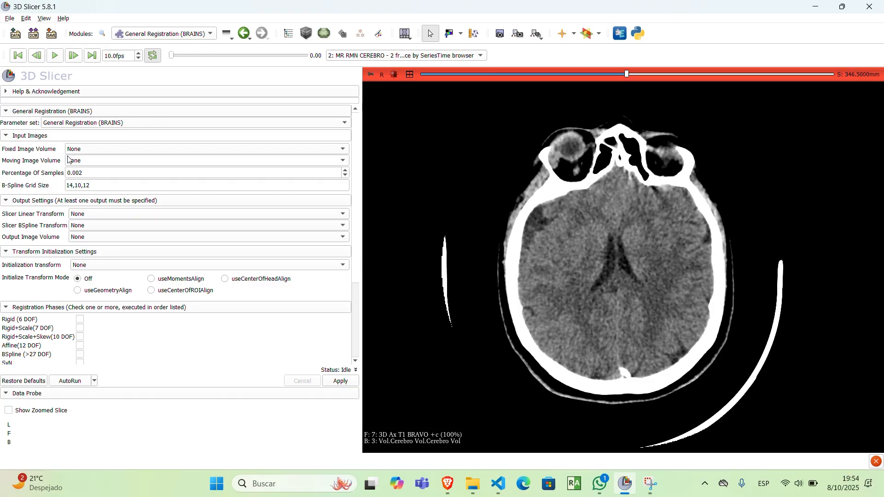
{"action": "left_click", "coordinate": [90, 150]}
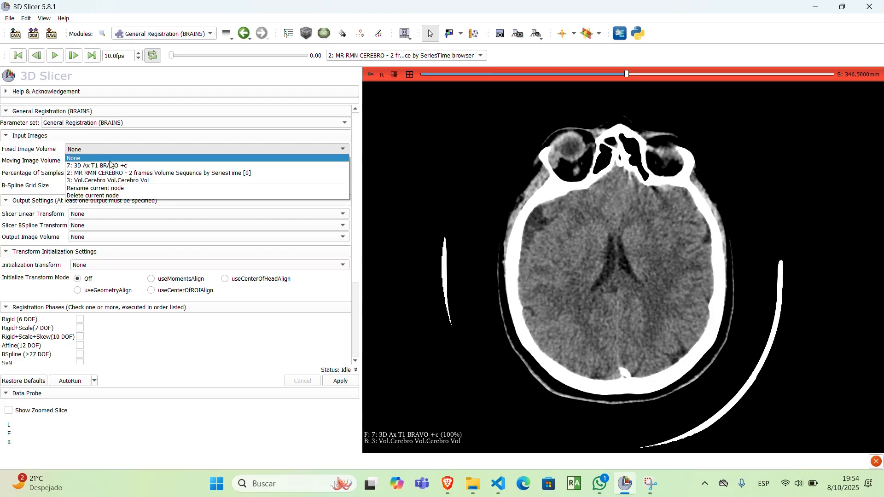
{"action": "left_click", "coordinate": [100, 168]}
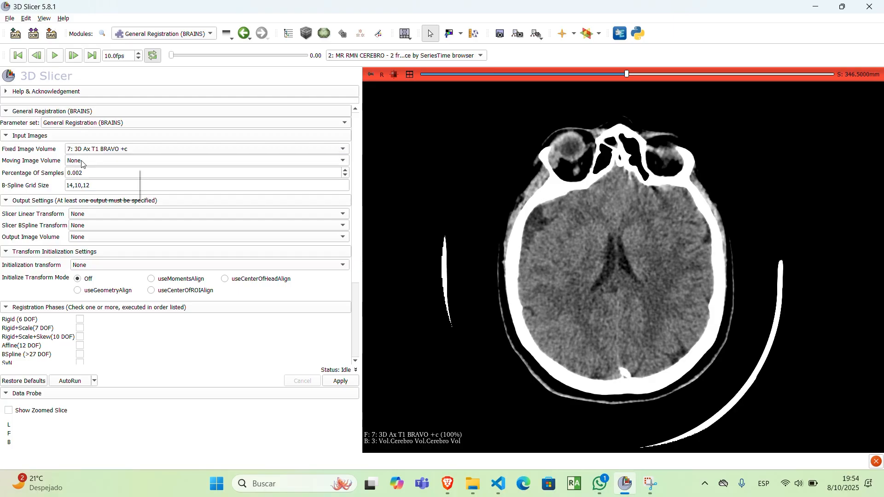
{"action": "left_click", "coordinate": [82, 162]}
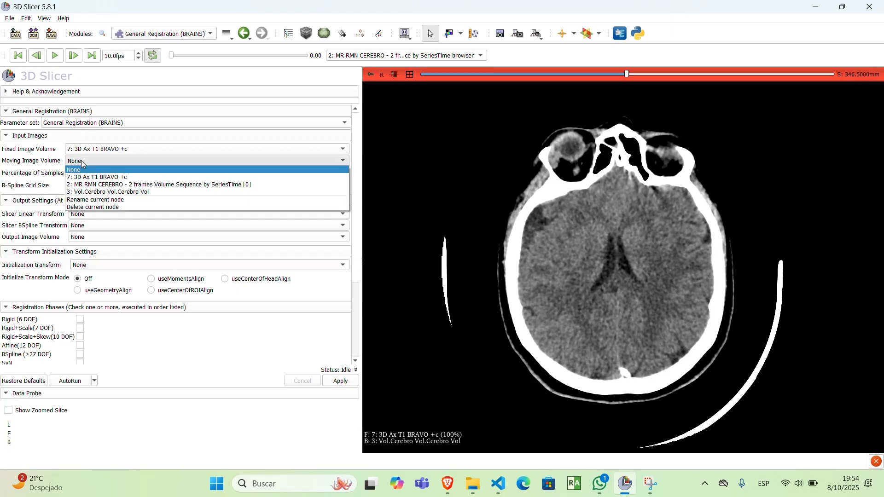
{"action": "left_click", "coordinate": [121, 192]}
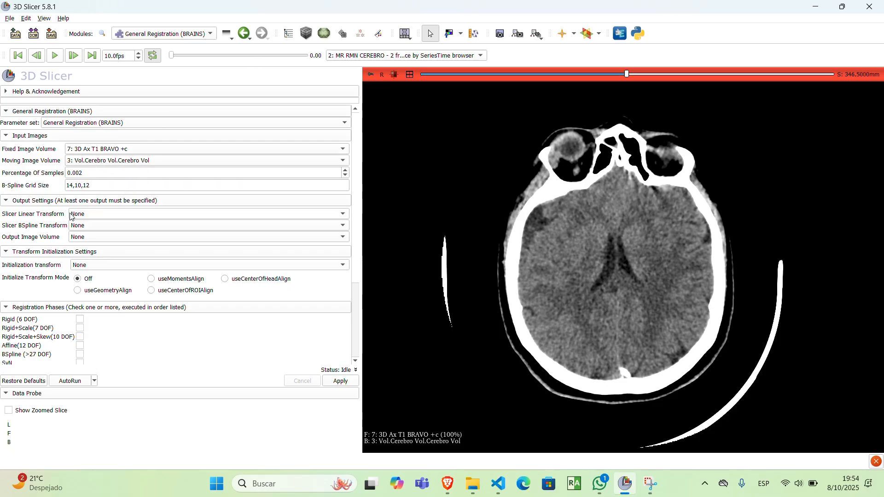
Step: Create a new linear transform as the registration output and set the transform initialization mode to useCenterOfHeadAlign
{"action": "left_click", "coordinate": [94, 215]}
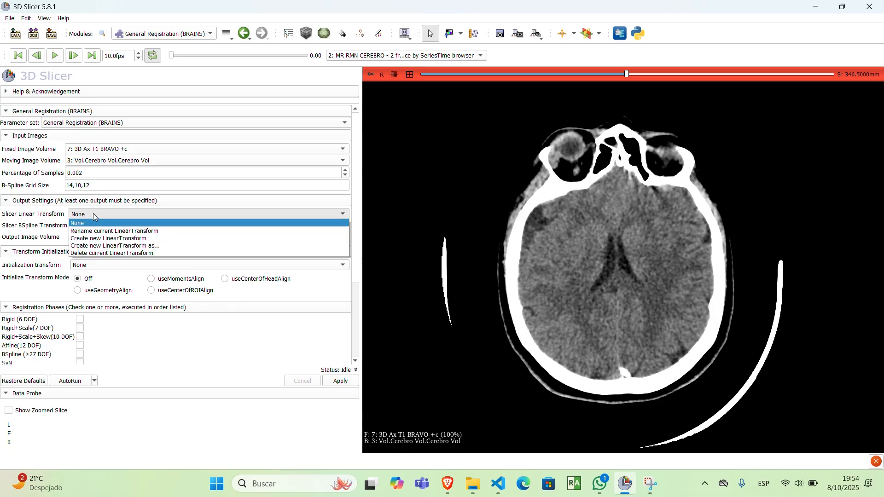
{"action": "left_click", "coordinate": [113, 239]}
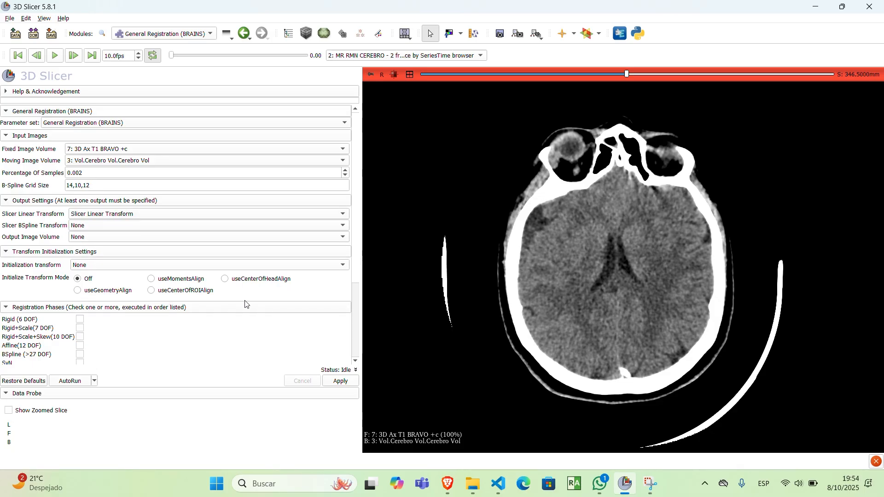
{"action": "left_click", "coordinate": [224, 280]}
{"action": "mouse_move", "coordinate": [282, 295]}
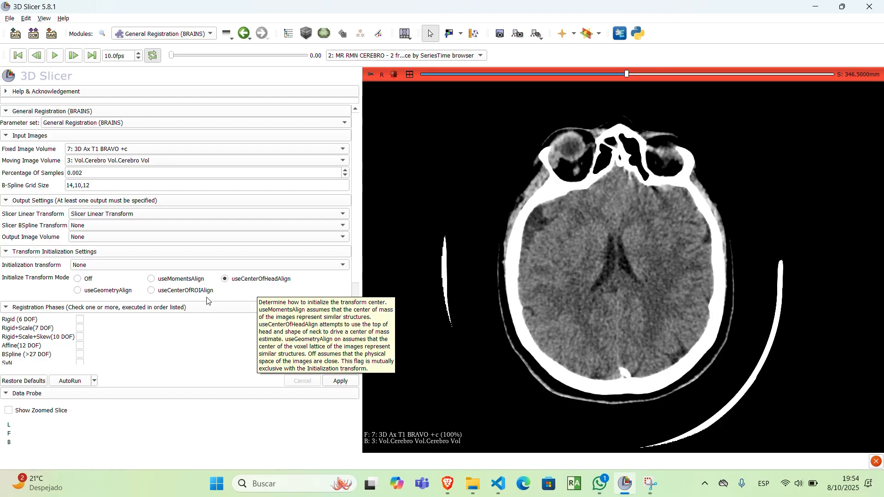
{"action": "scroll", "coordinate": [151, 295], "scroll_direction": "down", "scroll_amount": 4}
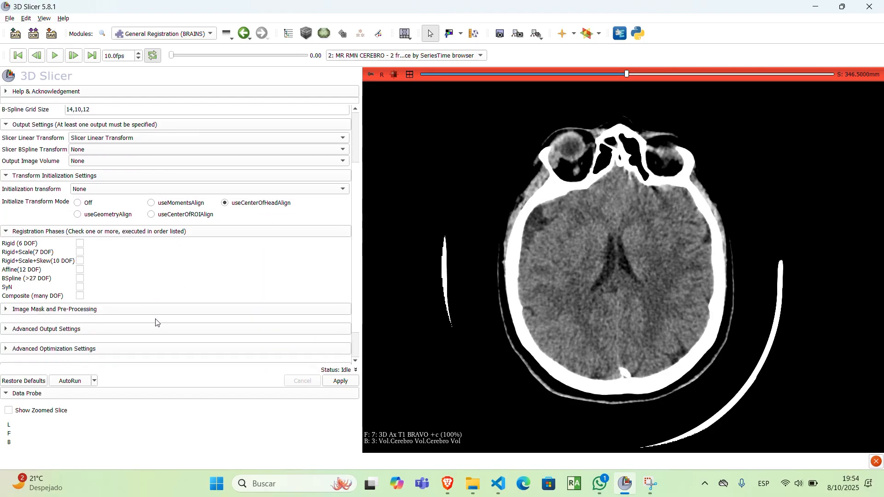
Step: Enable the Rigid (6 DOF) and Affine(12 DOF) registration phases and run the registration
{"action": "scroll", "coordinate": [126, 253], "scroll_direction": "down", "scroll_amount": 1}
{"action": "left_click", "coordinate": [80, 206]}
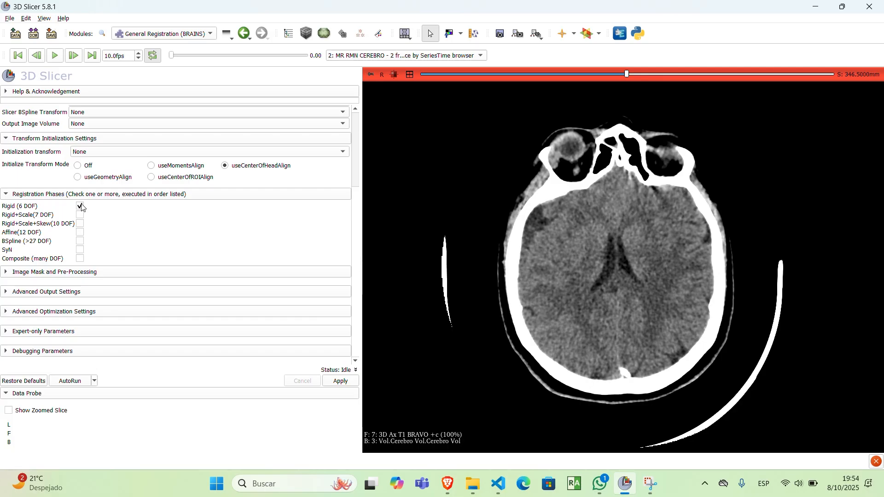
{"action": "left_click", "coordinate": [80, 232]}
{"action": "left_click", "coordinate": [339, 381]}
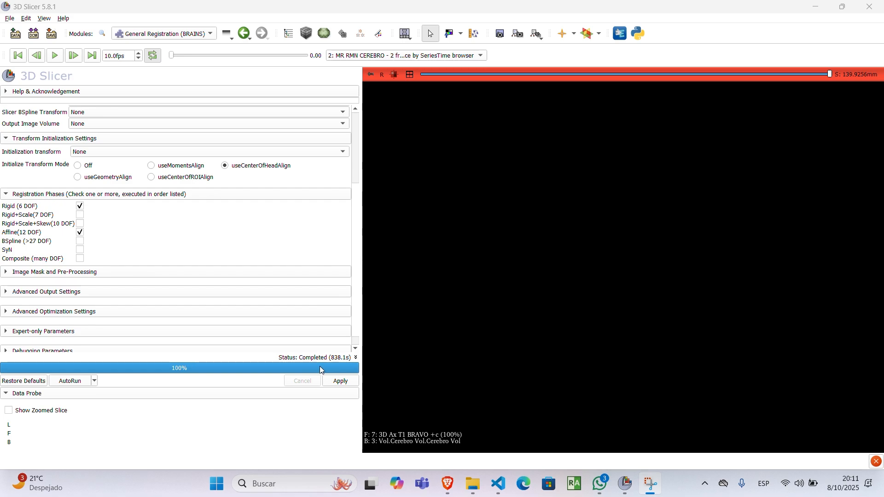
Step: Open the Data module and check how Slicer Linear Transform relates to the contrast T1 and the CT volume
{"action": "left_click", "coordinate": [190, 39]}
{"action": "left_click", "coordinate": [151, 46]}
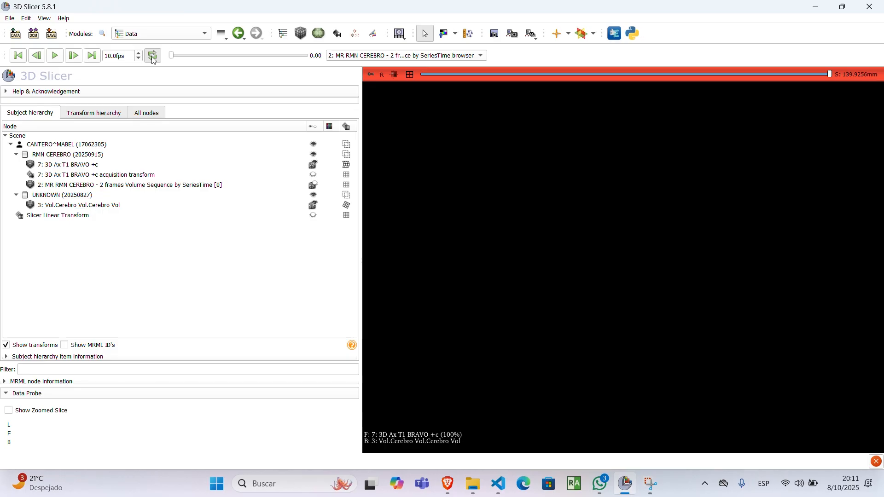
{"action": "left_click", "coordinate": [375, 77]}
{"action": "left_click", "coordinate": [375, 77]}
{"action": "left_click", "coordinate": [273, 164]}
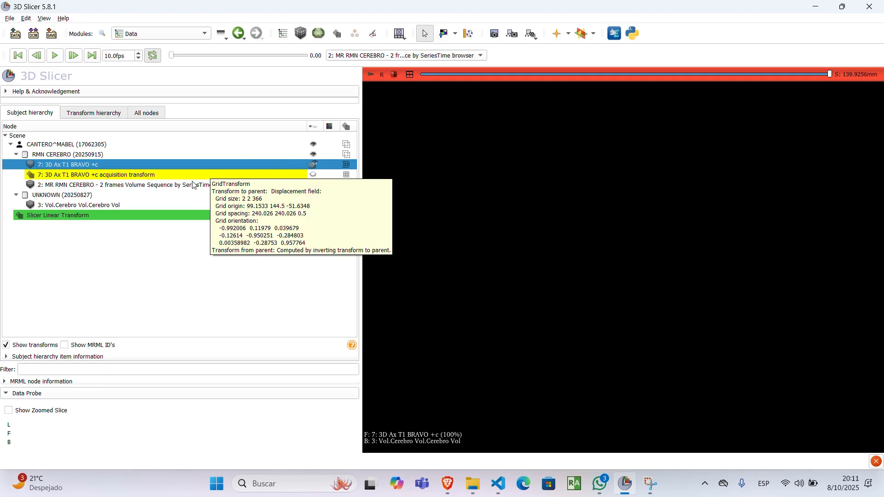
{"action": "mouse_move", "coordinate": [83, 217]}
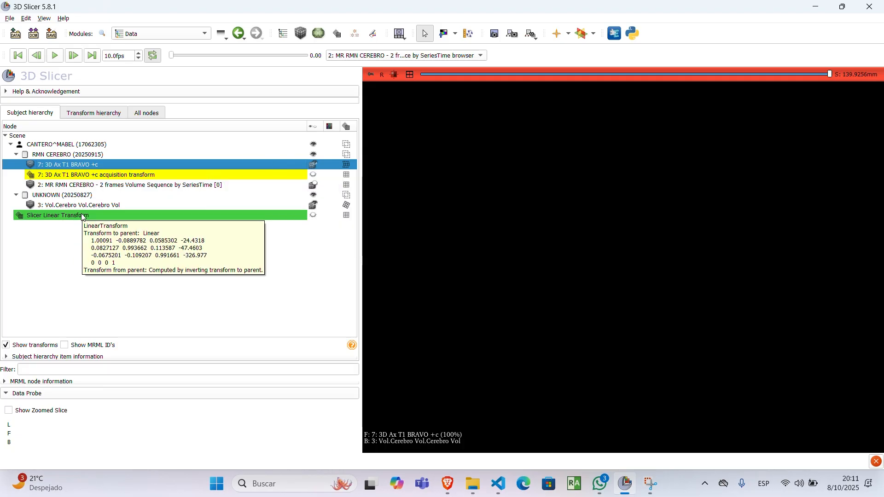
{"action": "left_click", "coordinate": [82, 205]}
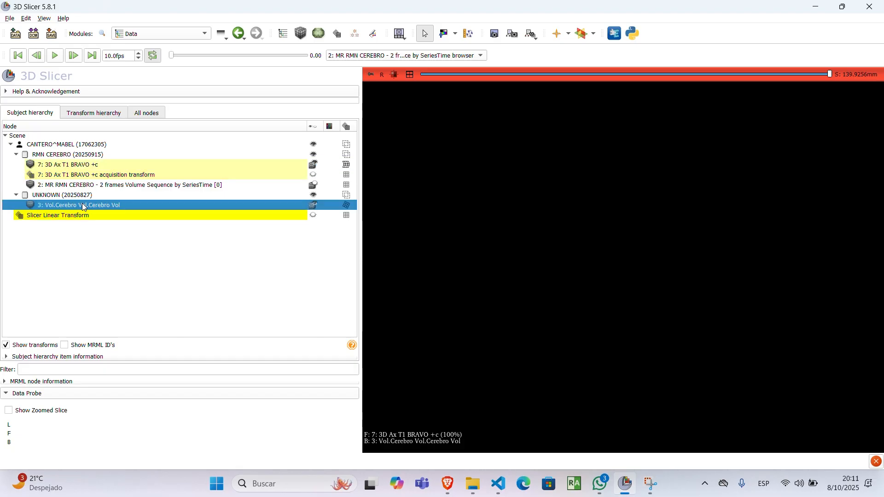
{"action": "left_click", "coordinate": [134, 266]}
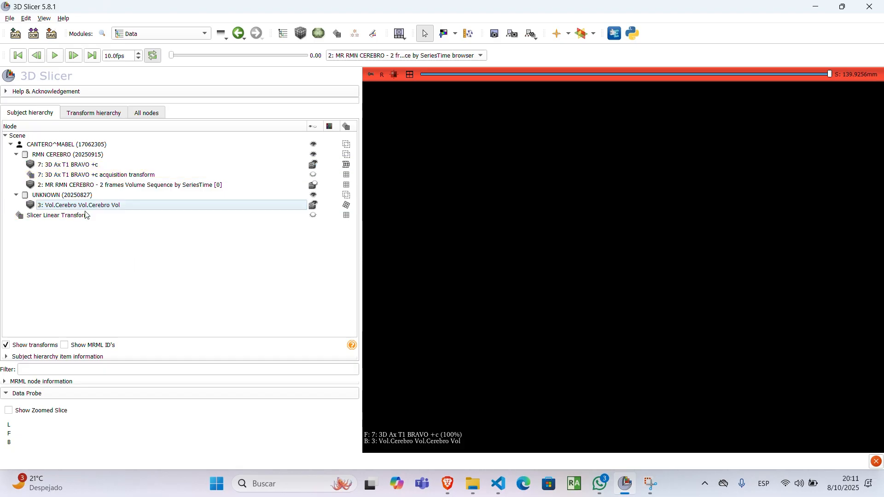
{"action": "left_click", "coordinate": [80, 217]}
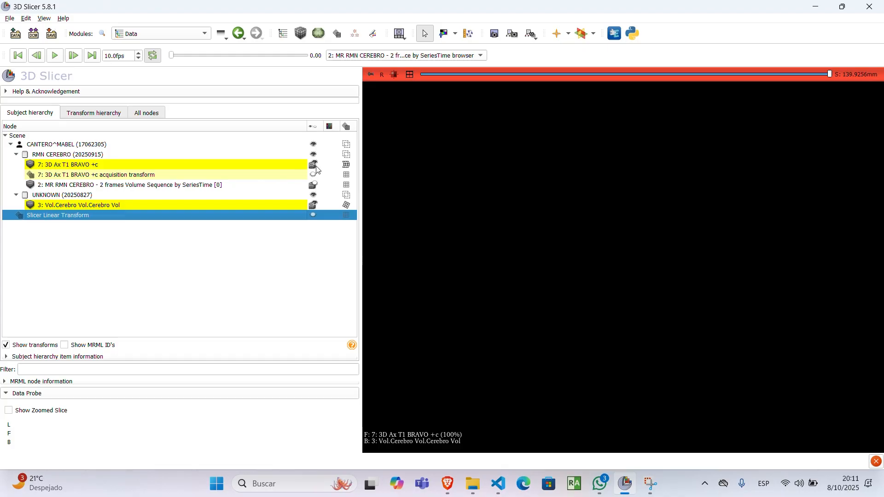
Step: Restore the multi-view layout and show only 7: 3D Ax T1 BRAVO +c in the slice views
{"action": "double_click", "coordinate": [473, 135]}
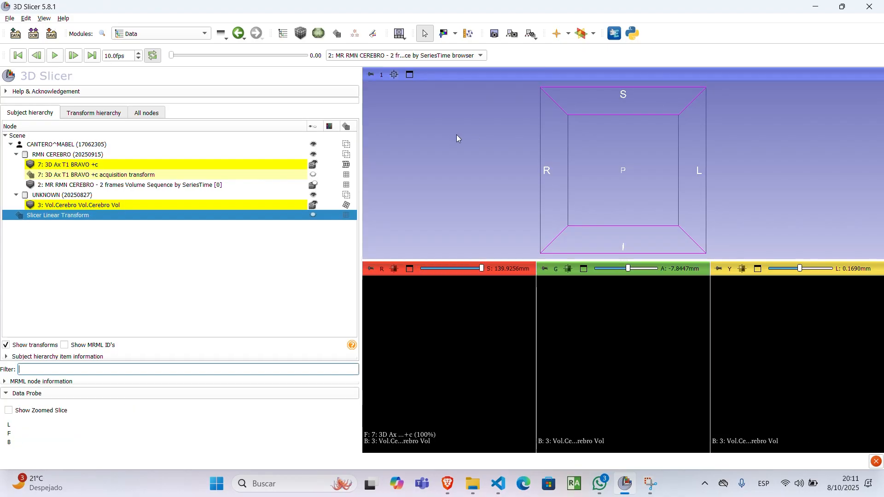
{"action": "left_click", "coordinate": [316, 167]}
{"action": "left_click", "coordinate": [314, 165]}
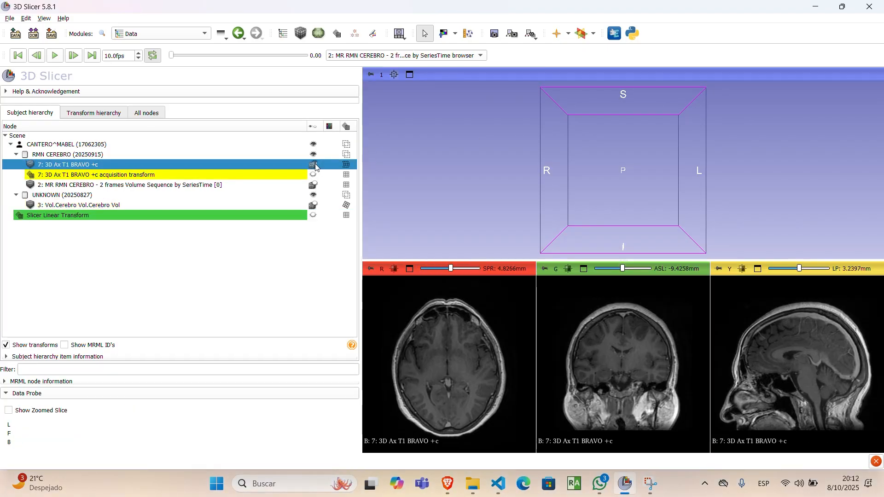
Step: Maximize the red slice view and add 3: Vol.Cerebro Vol.Cerebro Vol as foreground over the T1, fading its opacity to 0
{"action": "double_click", "coordinate": [395, 291]}
{"action": "mouse_move", "coordinate": [370, 74]}
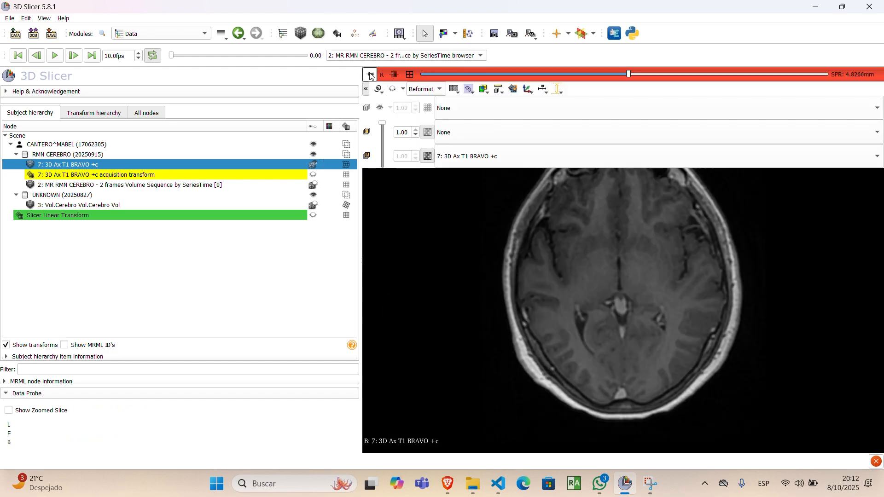
{"action": "left_click", "coordinate": [474, 137]}
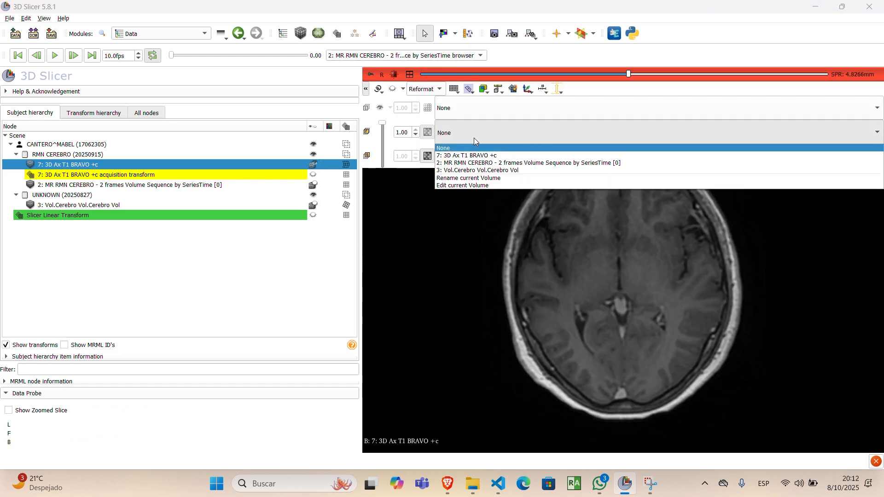
{"action": "left_click", "coordinate": [480, 170]}
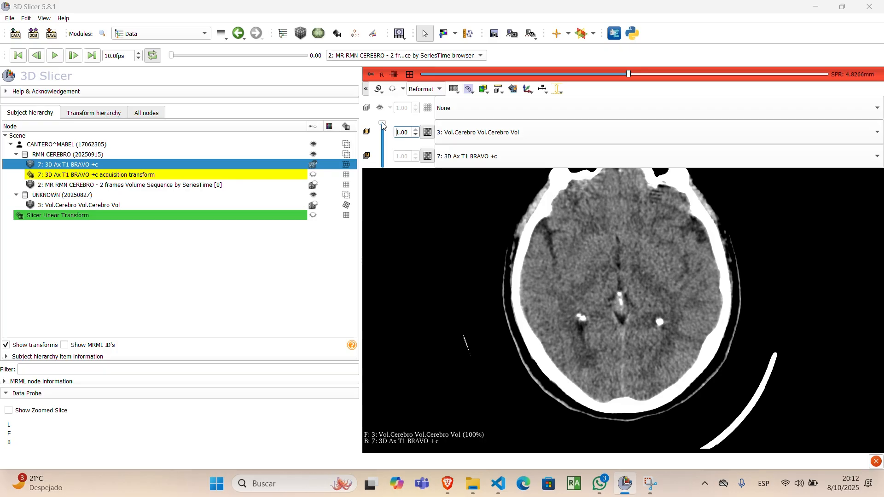
{"action": "left_click_drag", "start_coordinate": [382, 123], "coordinate": [387, 170]}
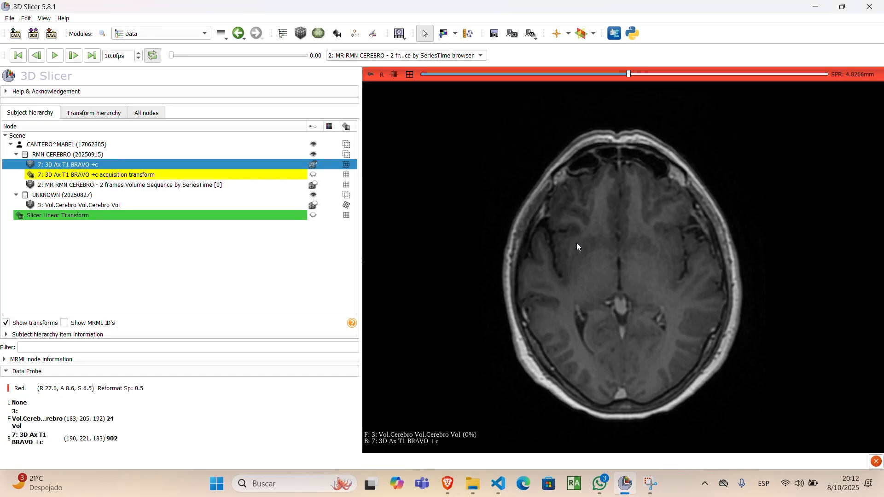
Step: Browse the axial T1 slices upward to 57.8266 mm and compare that level with the CT overlay at full opacity
{"action": "scroll", "coordinate": [576, 247], "scroll_direction": "up", "scroll_amount": 10}
{"action": "scroll", "coordinate": [577, 245], "scroll_direction": "up", "scroll_amount": 20}
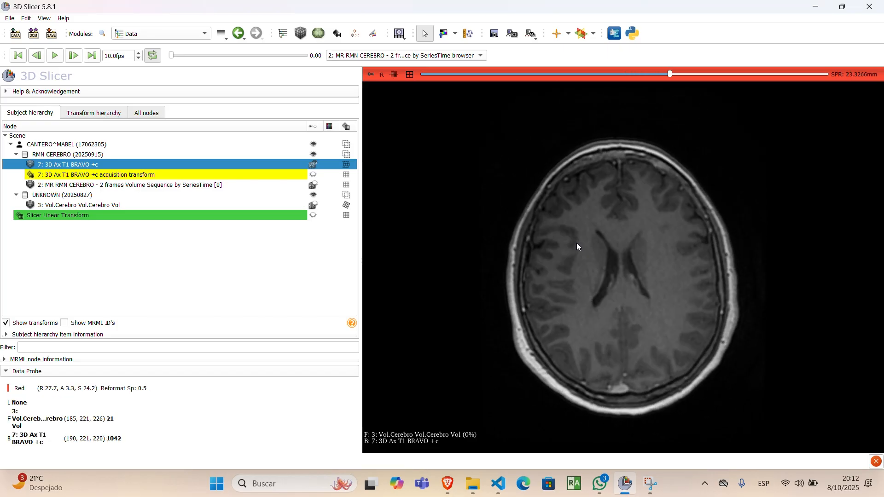
{"action": "scroll", "coordinate": [577, 243], "scroll_direction": "up", "scroll_amount": 20}
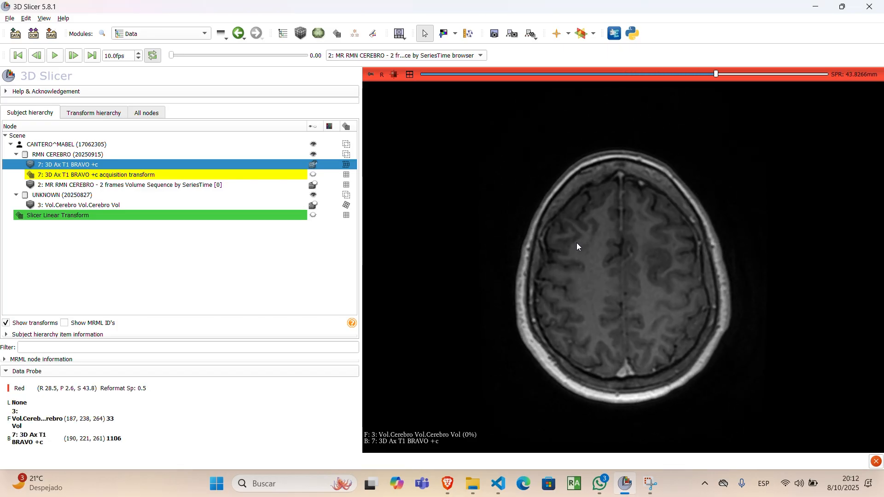
{"action": "scroll", "coordinate": [576, 242], "scroll_direction": "up", "scroll_amount": 5}
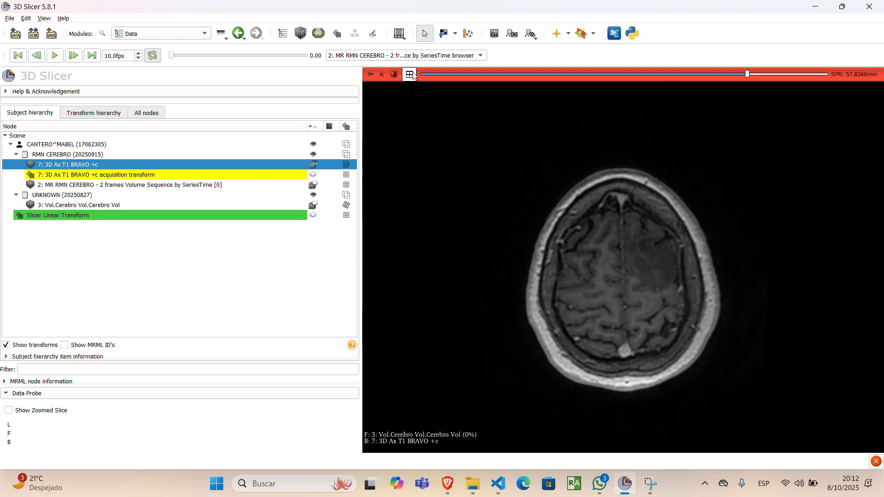
{"action": "mouse_move", "coordinate": [371, 75]}
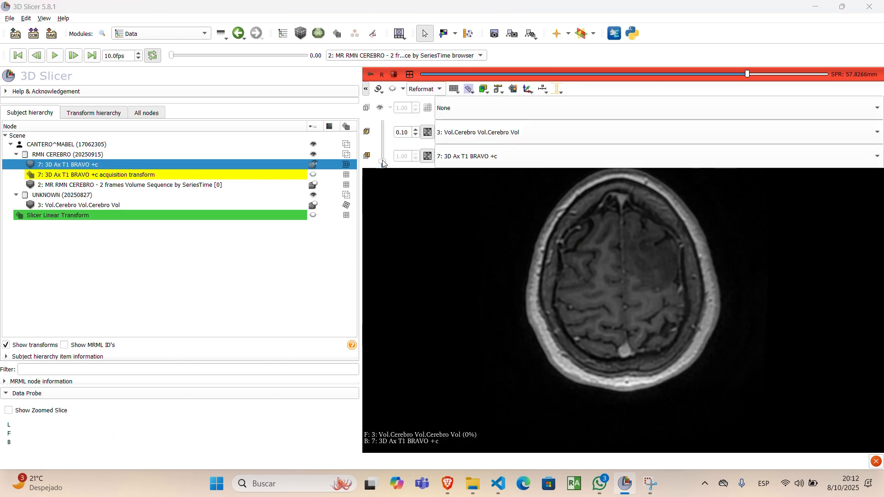
{"action": "left_click_drag", "start_coordinate": [382, 165], "coordinate": [381, 118]}
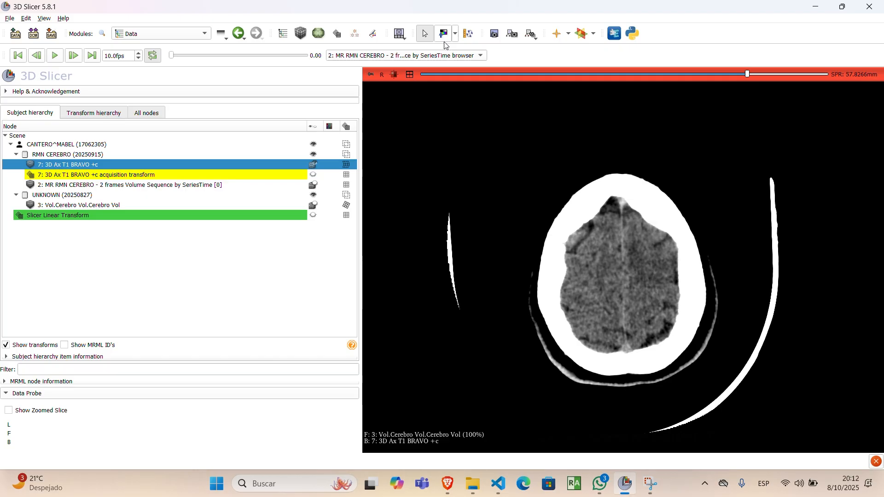
Step: Adjust the CT's window/level to bring out skull bone detail, then fade the overlay against the T1, ending at full opacity
{"action": "left_click", "coordinate": [443, 34]}
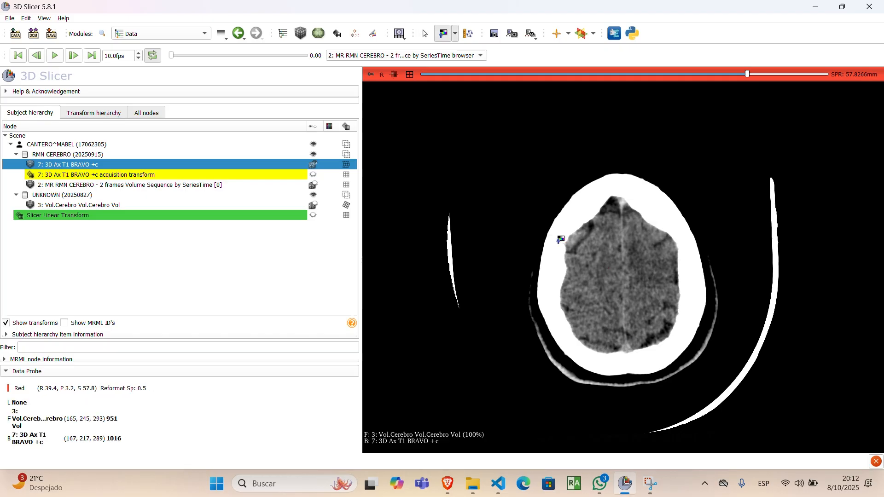
{"action": "left_click_drag", "start_coordinate": [561, 241], "coordinate": [591, 235]}
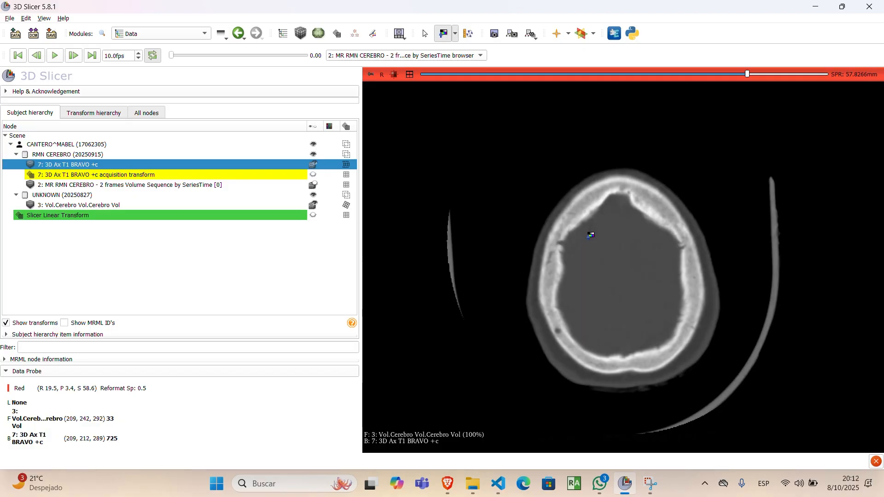
{"action": "mouse_move", "coordinate": [371, 74]}
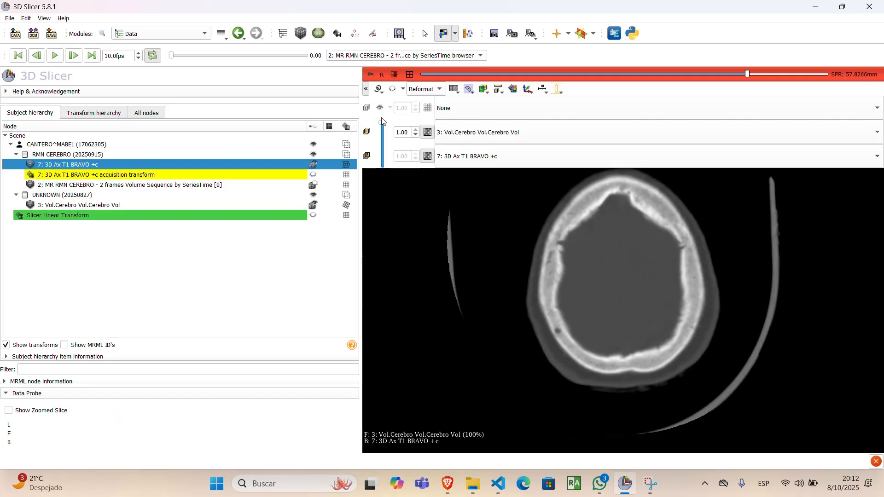
{"action": "mouse_move", "coordinate": [382, 124]}
{"action": "left_mouse_down"}
{"action": "mouse_move", "coordinate": [388, 177]}
{"action": "mouse_move", "coordinate": [394, 106]}
{"action": "mouse_move", "coordinate": [384, 153]}
{"action": "mouse_move", "coordinate": [390, 125]}
{"action": "left_mouse_up"}
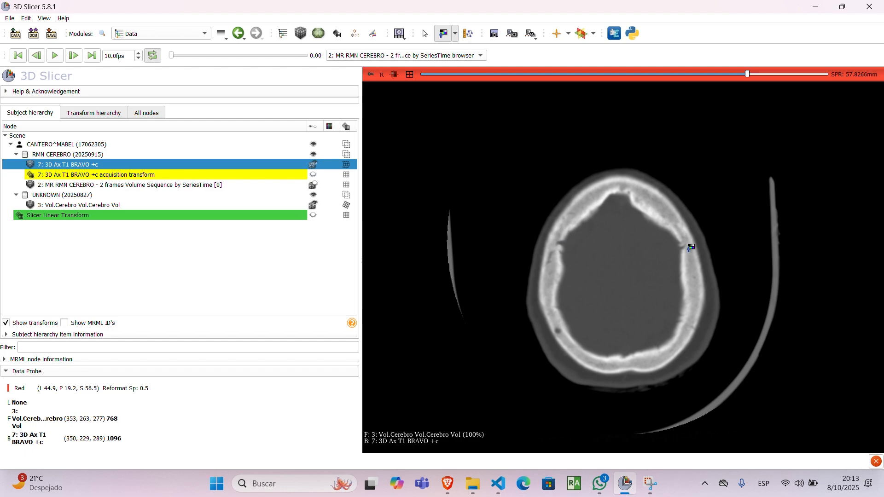
Step: Set the CT overlay opacity to 0.50 and examine its alignment with the T1 on axial slices down to 0.8266 mm
{"action": "mouse_move", "coordinate": [370, 74]}
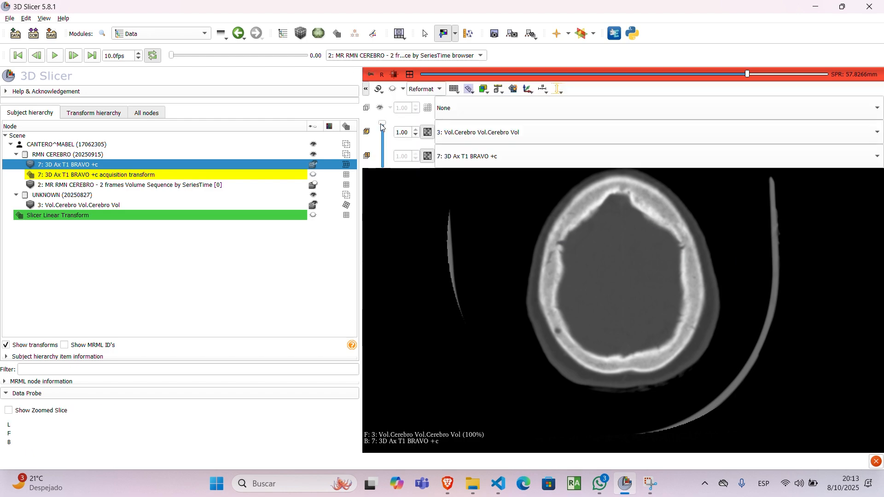
{"action": "left_click_drag", "start_coordinate": [382, 129], "coordinate": [383, 151]}
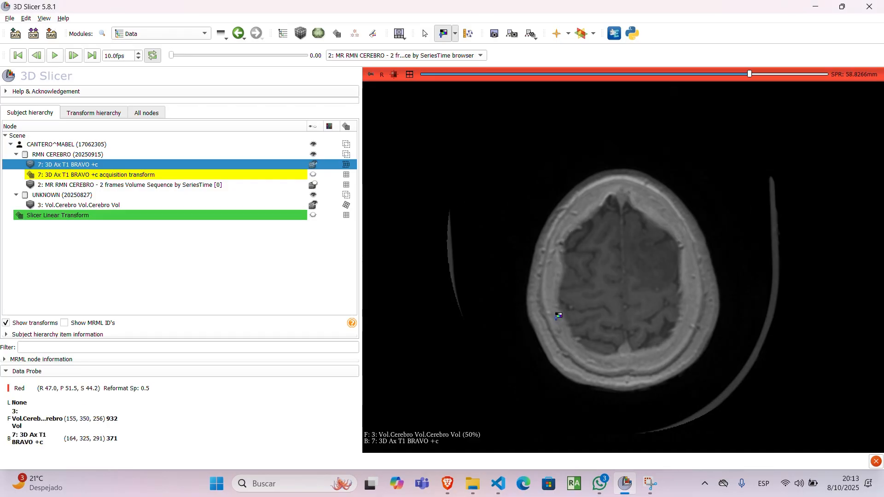
{"action": "scroll", "coordinate": [558, 316], "scroll_direction": "down", "scroll_amount": 4}
{"action": "scroll", "coordinate": [558, 316], "scroll_direction": "down", "scroll_amount": 20}
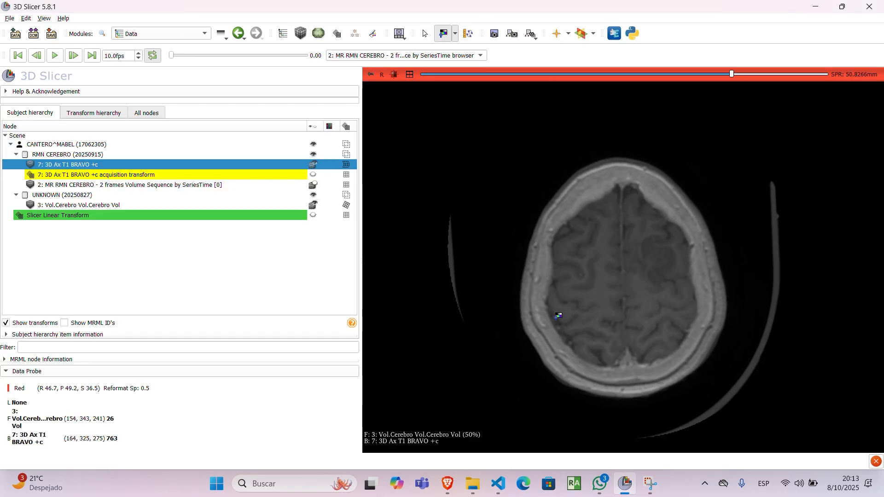
{"action": "scroll", "coordinate": [559, 315], "scroll_direction": "down", "scroll_amount": 20}
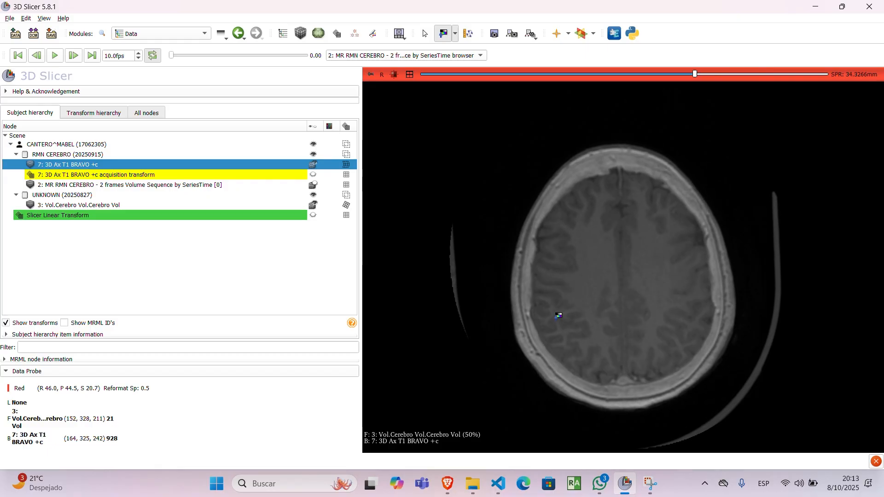
{"action": "scroll", "coordinate": [558, 316], "scroll_direction": "down", "scroll_amount": 20}
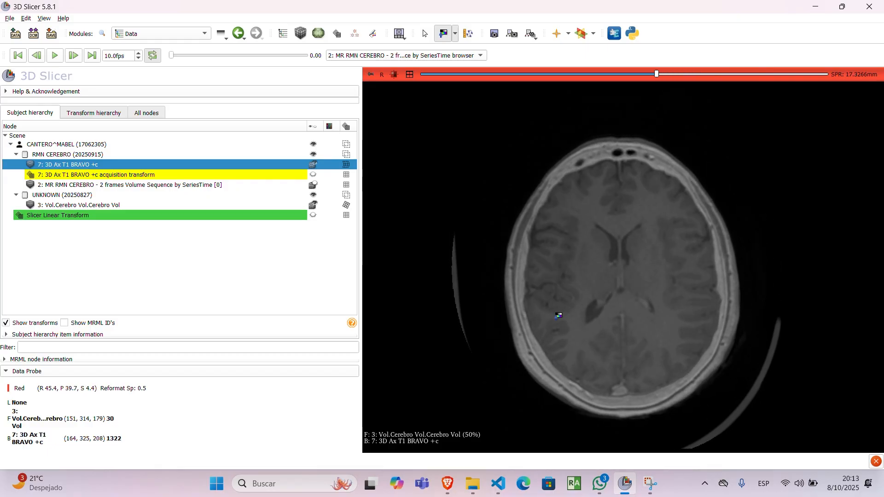
{"action": "scroll", "coordinate": [559, 316], "scroll_direction": "down", "scroll_amount": 5}
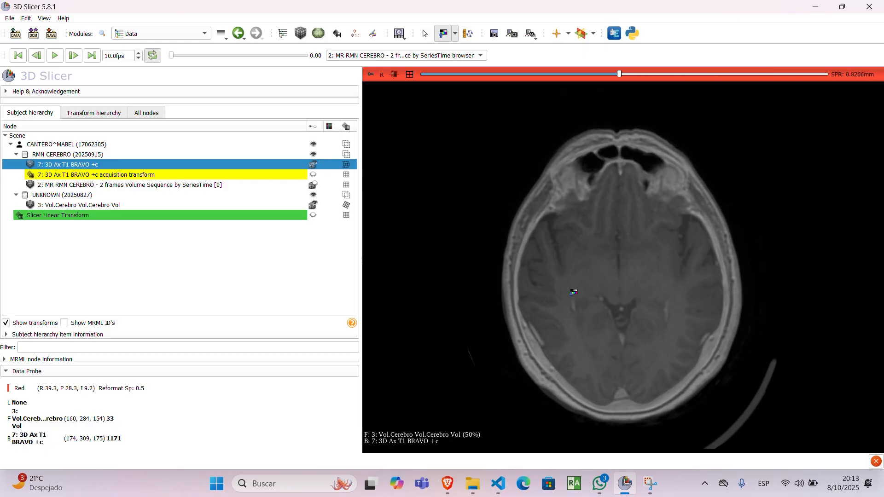
Step: Return the CT overlay to full opacity and examine the registered CT down to the skull base at -18.6734 mm
{"action": "mouse_move", "coordinate": [372, 79]}
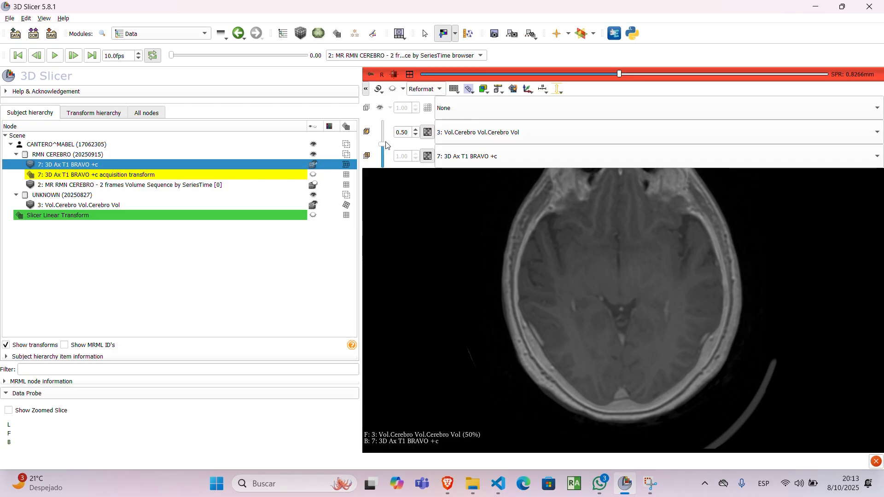
{"action": "left_click_drag", "start_coordinate": [383, 145], "coordinate": [388, 126]}
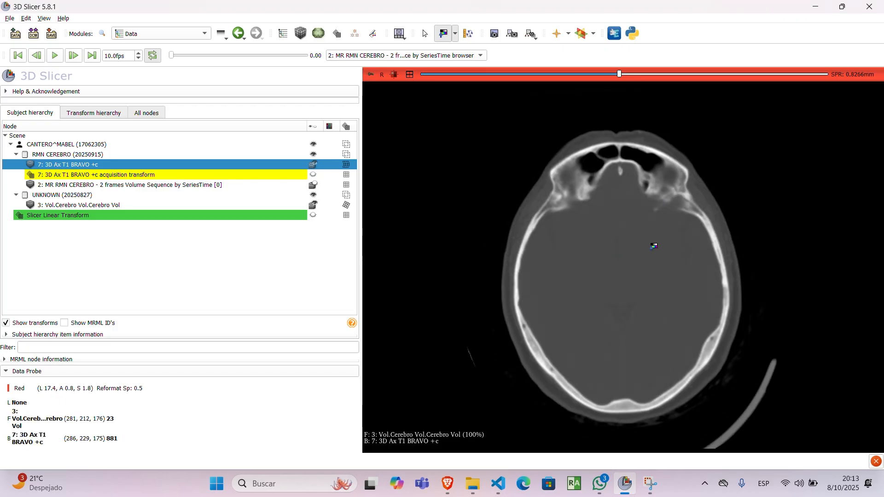
{"action": "middle_click_drag", "start_coordinate": [644, 245], "coordinate": [643, 279]}
{"action": "mouse_move", "coordinate": [376, 75]}
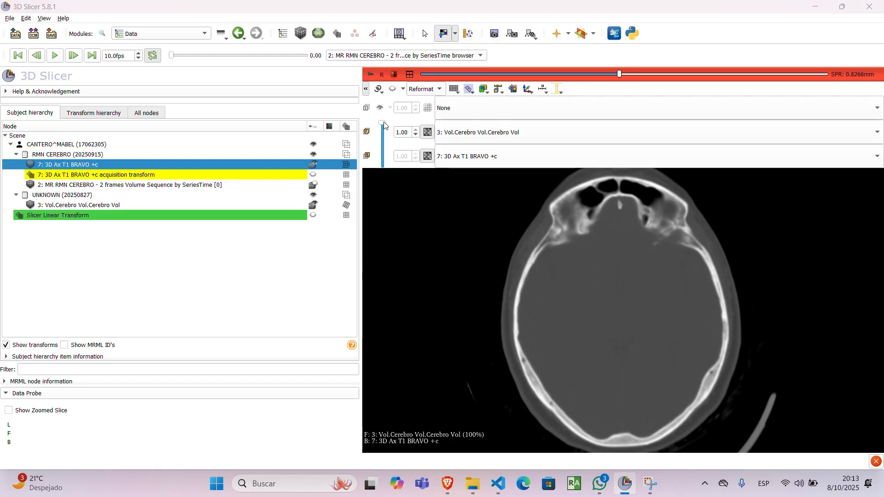
{"action": "mouse_move", "coordinate": [382, 122]}
{"action": "left_mouse_down"}
{"action": "mouse_move", "coordinate": [386, 162]}
{"action": "mouse_move", "coordinate": [387, 111]}
{"action": "left_mouse_up"}
{"action": "scroll", "coordinate": [580, 334], "scroll_direction": "up", "scroll_amount": 7}
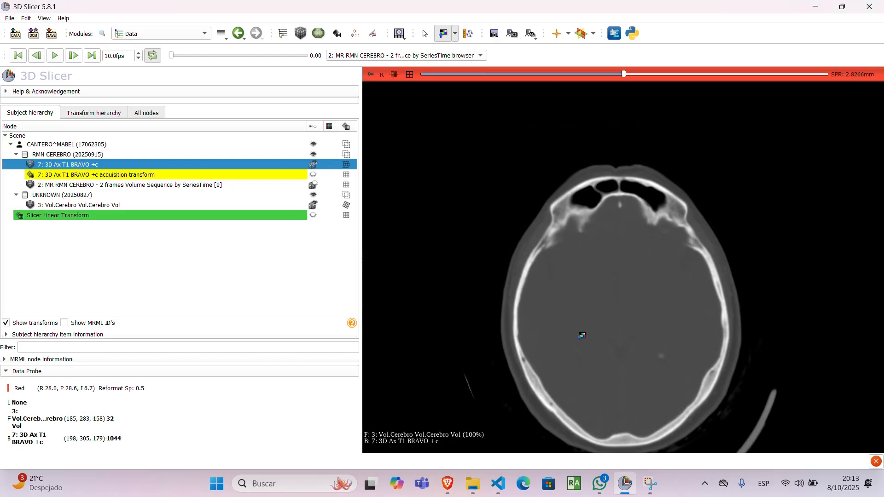
{"action": "scroll", "coordinate": [581, 335], "scroll_direction": "down", "scroll_amount": 14}
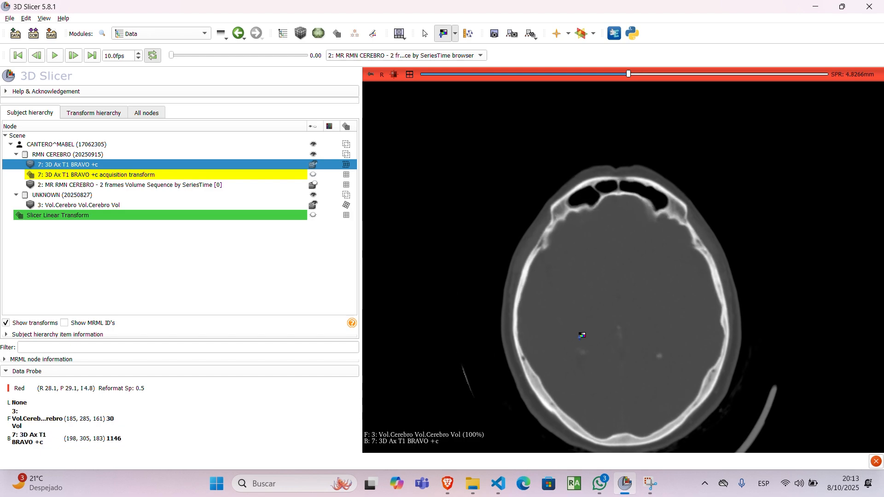
{"action": "scroll", "coordinate": [581, 335], "scroll_direction": "down", "scroll_amount": 17}
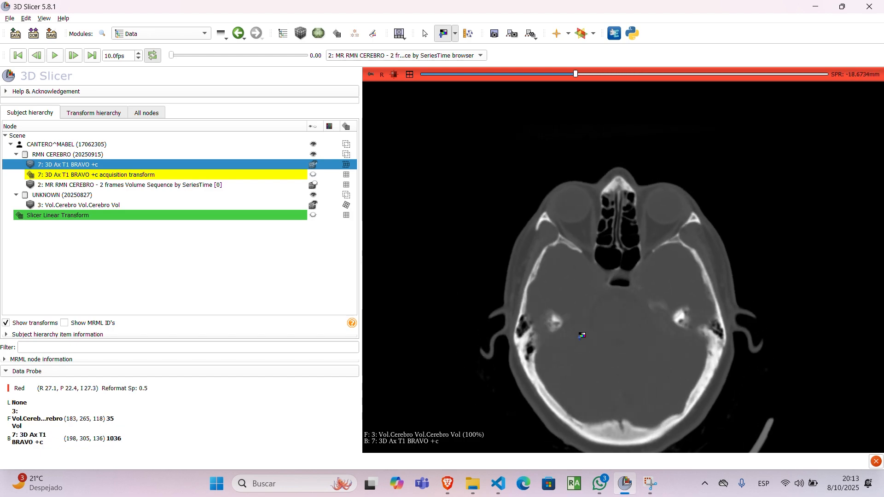
Step: Fade the CT overlay completely out to zero opacity over the T1 on the skull base axial slice at -23.6734 mm
{"action": "mouse_move", "coordinate": [371, 74]}
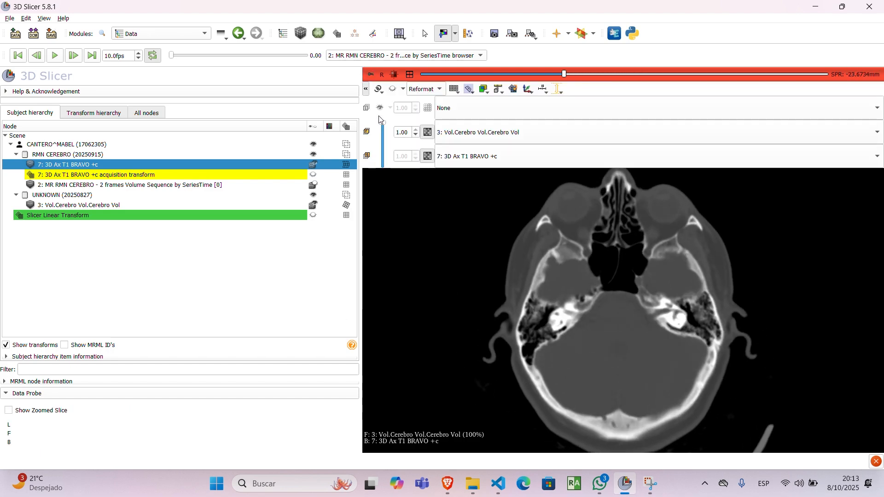
{"action": "mouse_move", "coordinate": [382, 122]}
{"action": "left_mouse_down"}
{"action": "mouse_move", "coordinate": [389, 145]}
{"action": "mouse_move", "coordinate": [386, 108]}
{"action": "left_mouse_up"}
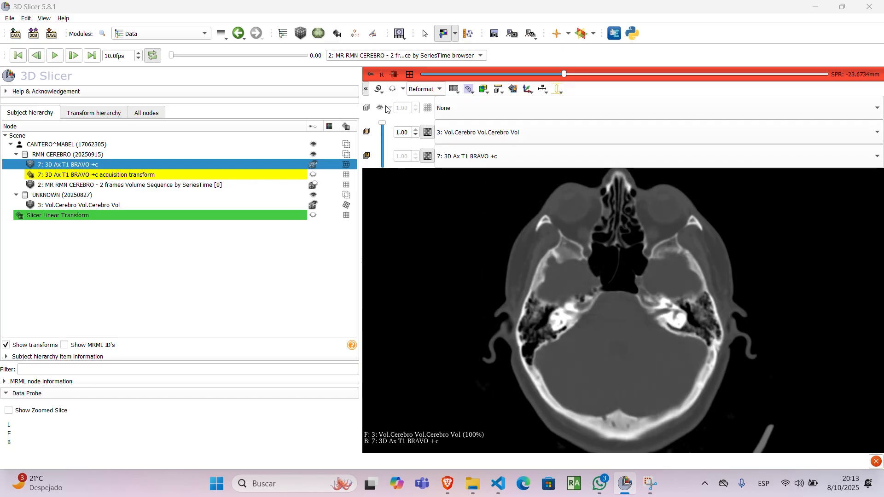
{"action": "left_click", "coordinate": [370, 75]}
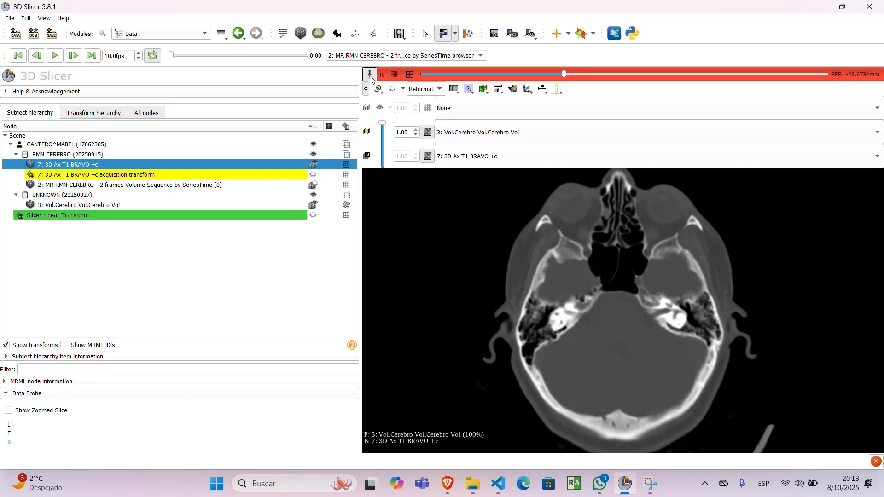
{"action": "left_click", "coordinate": [371, 75]}
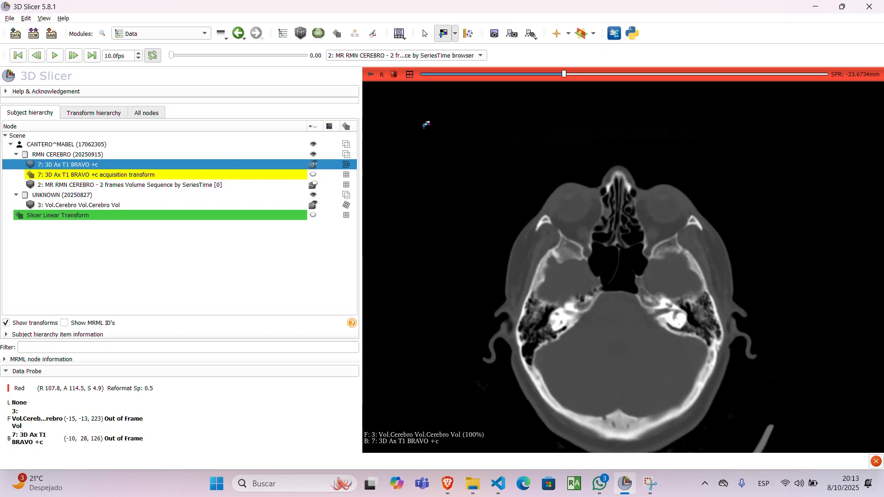
{"action": "mouse_move", "coordinate": [376, 76]}
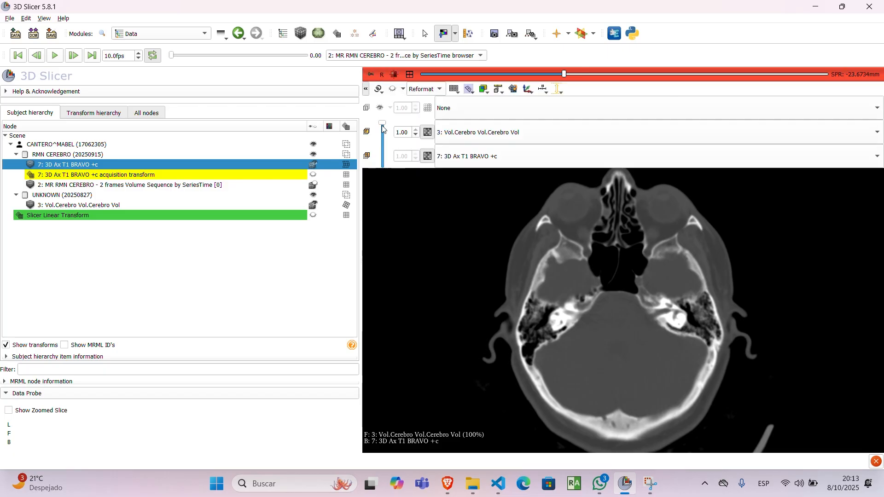
{"action": "left_click_drag", "start_coordinate": [383, 129], "coordinate": [383, 165]}
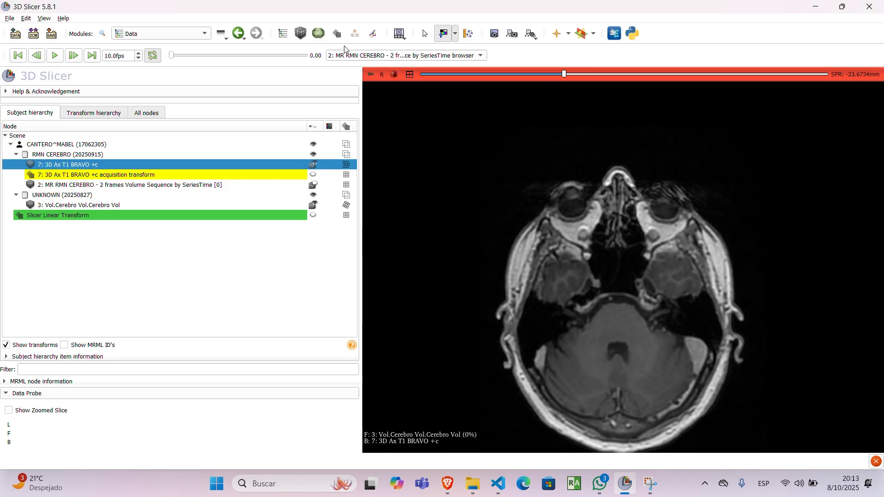
Step: Leave window/level adjustment mode and restore the layout with the 3D, axial, coronal and sagittal views
{"action": "left_click", "coordinate": [424, 34]}
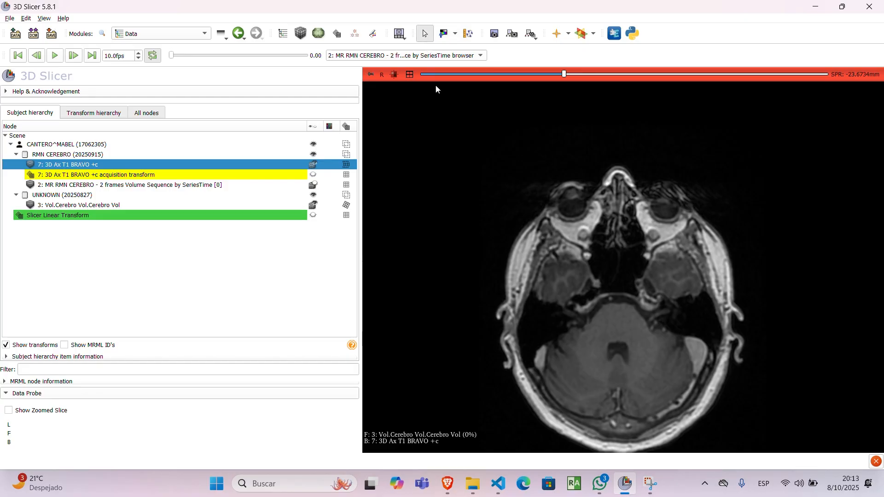
{"action": "double_click", "coordinate": [464, 265]}
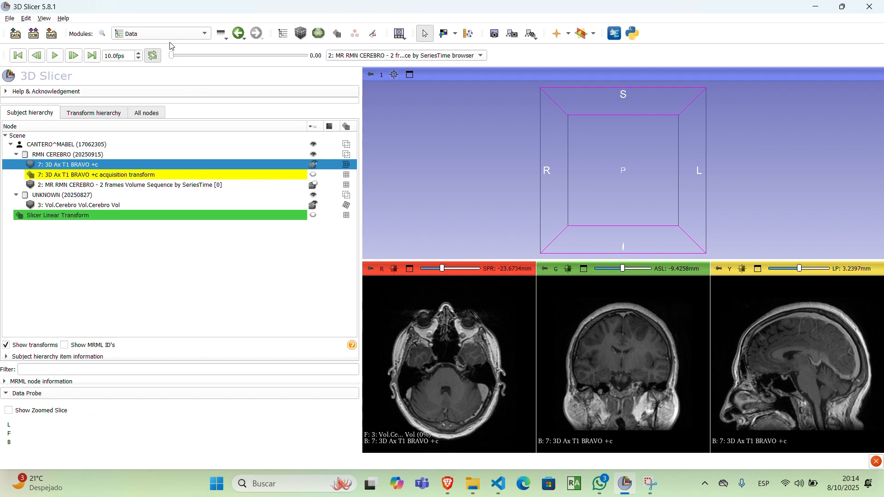
{"action": "left_click", "coordinate": [157, 34]}
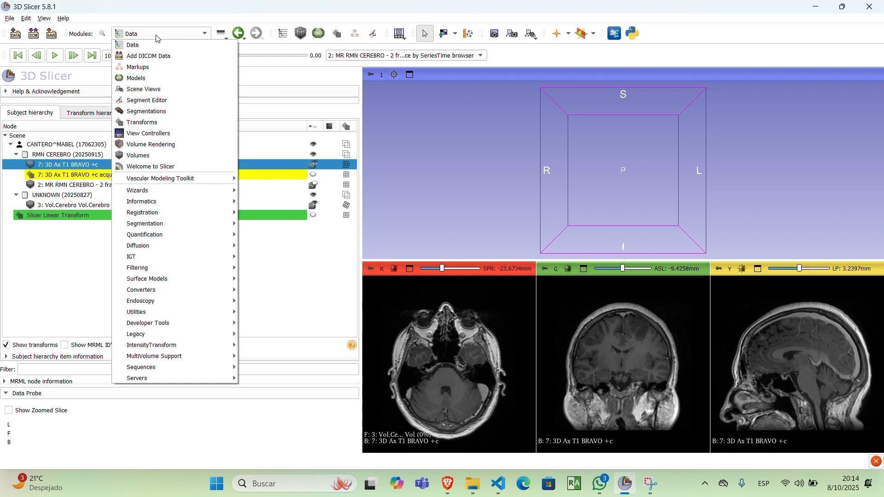
{"action": "left_click", "coordinate": [276, 277]}
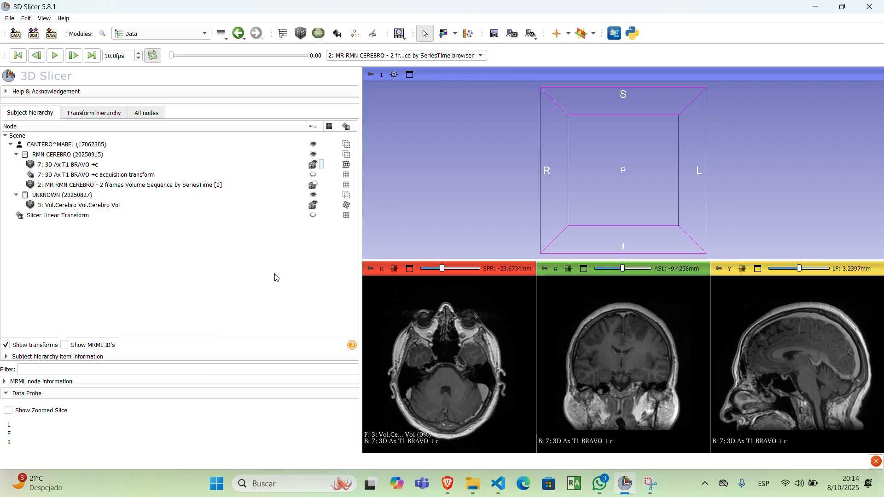
Step: Search the installable extensions for "hdbrain", read the HDBrainExtraction description and screenshots, and close the Extensions Manager
{"action": "left_click", "coordinate": [615, 31]}
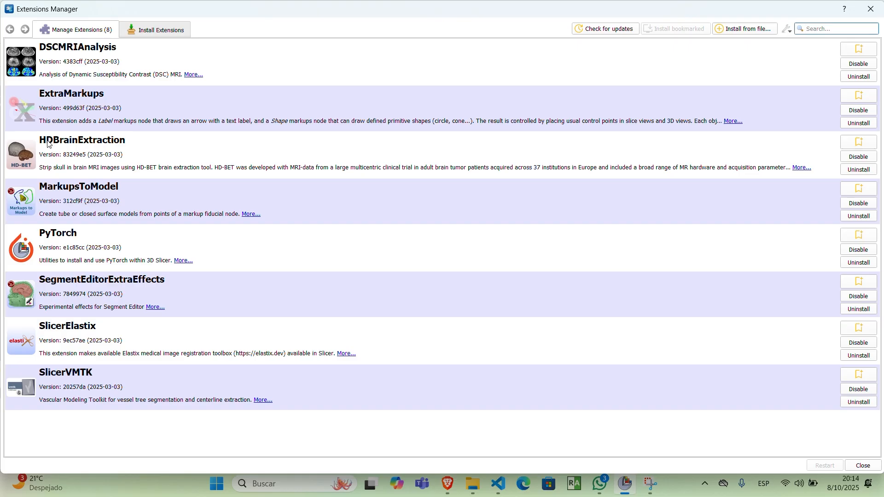
{"action": "left_click", "coordinate": [138, 31]}
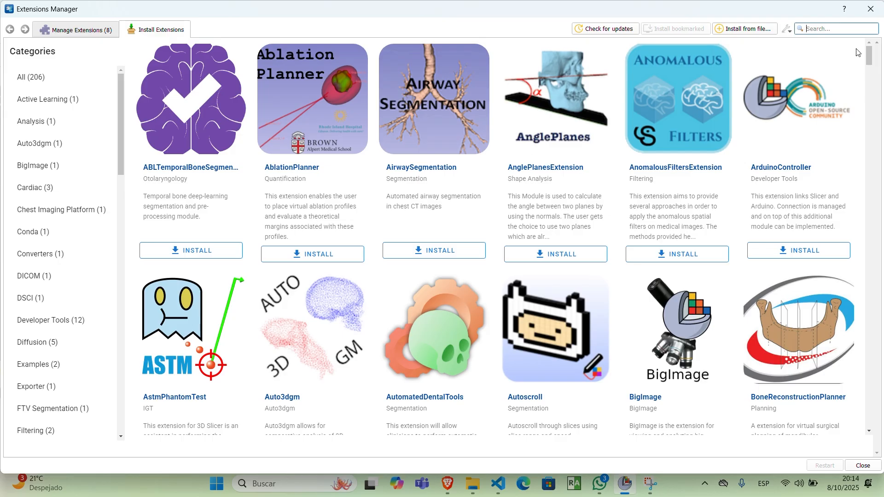
{"action": "type", "text": "hdbrain"}
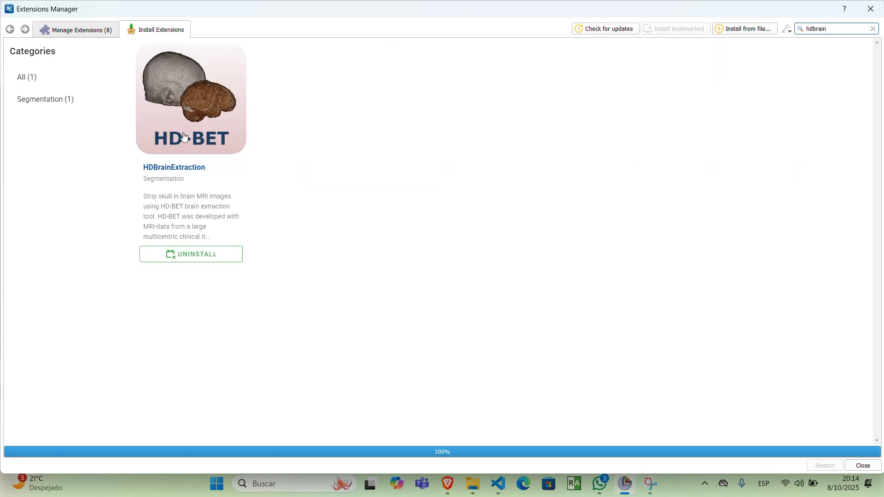
{"action": "left_click", "coordinate": [170, 124]}
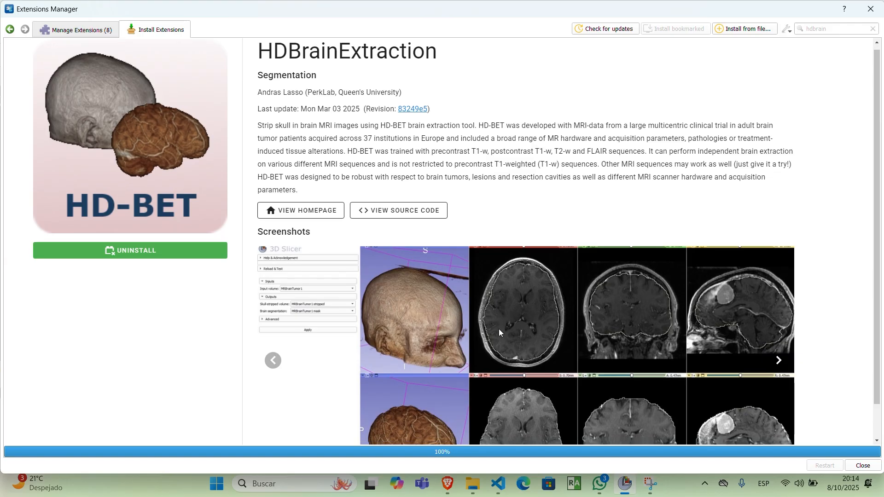
{"action": "scroll", "coordinate": [498, 328], "scroll_direction": "down", "scroll_amount": 1}
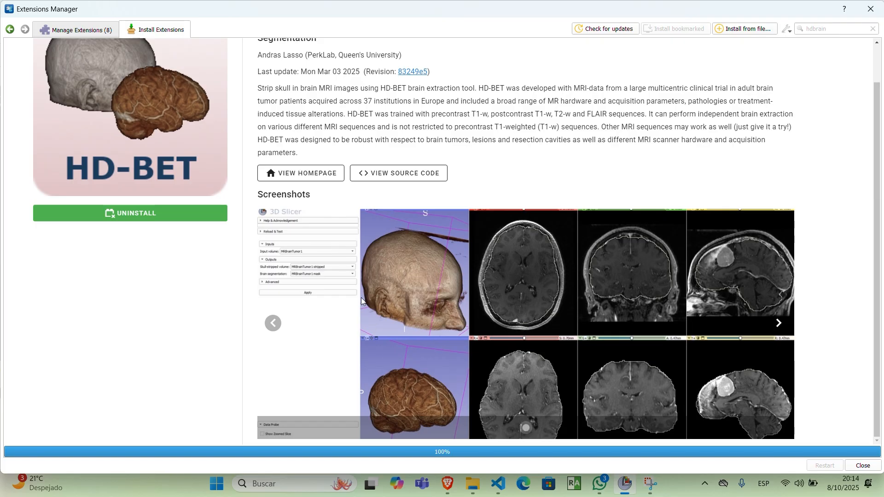
{"action": "scroll", "coordinate": [361, 300], "scroll_direction": "up", "scroll_amount": 1}
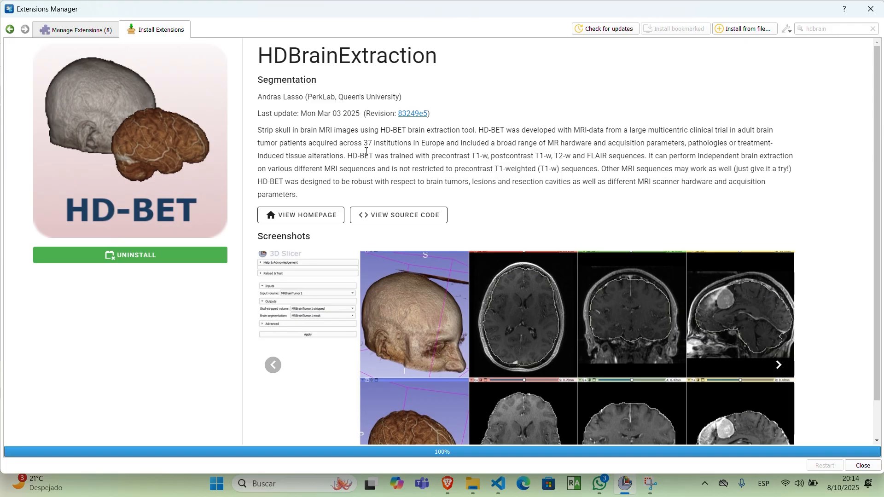
{"action": "left_click", "coordinate": [869, 9]}
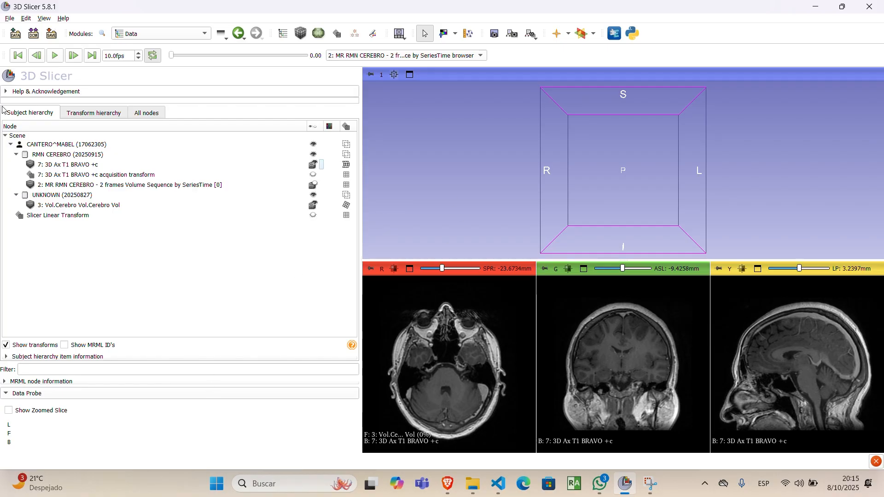
{"action": "left_click", "coordinate": [11, 19]}
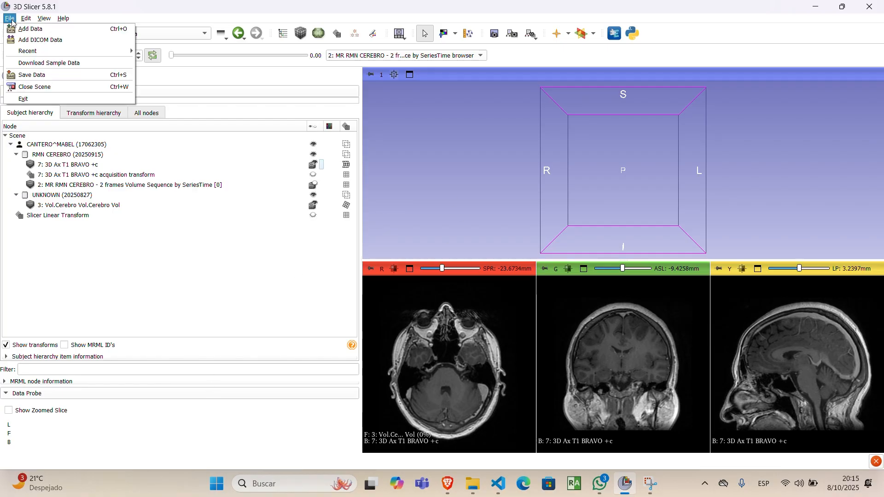
{"action": "left_click", "coordinate": [38, 76]}
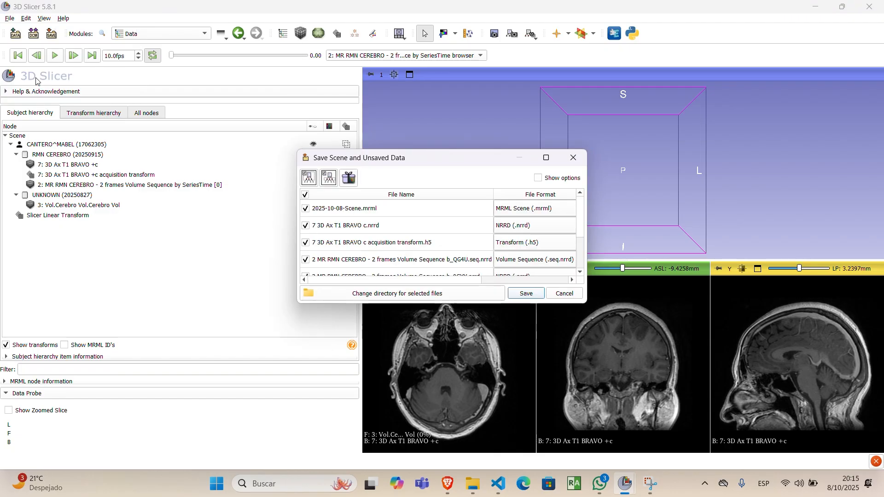
{"action": "left_click", "coordinate": [349, 179]}
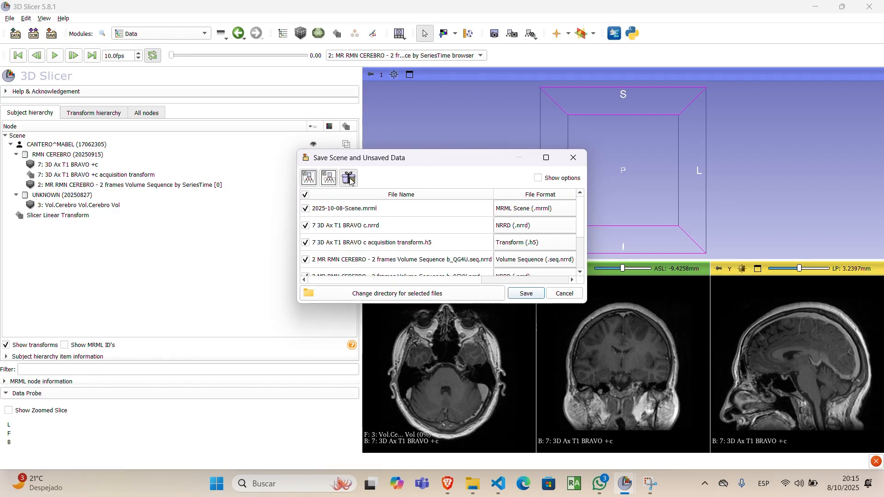
{"action": "double_click", "coordinate": [364, 209]}
{"action": "double_click", "coordinate": [357, 207]}
{"action": "left_click", "coordinate": [356, 207]}
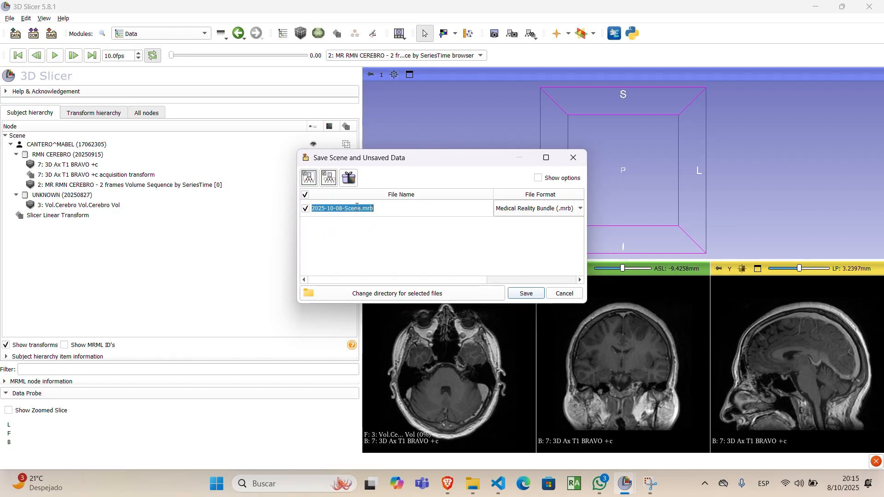
{"action": "left_click", "coordinate": [359, 208]}
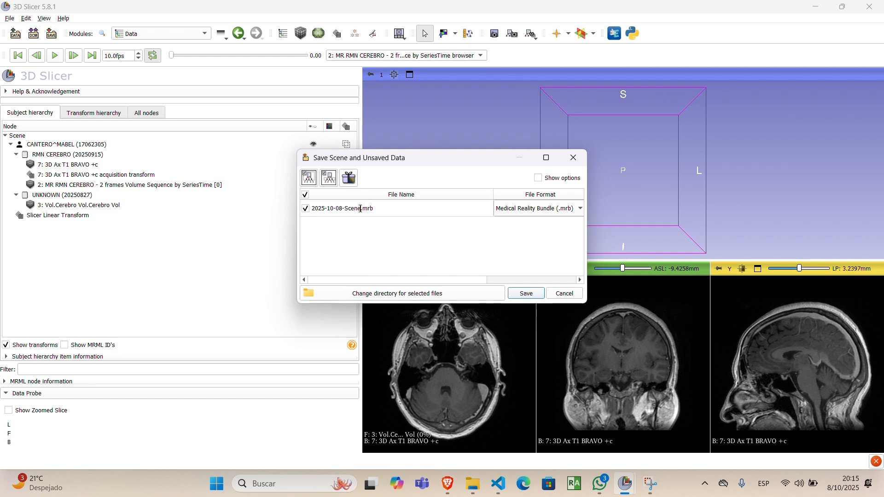
{"action": "key", "text": "BackSpace"}
{"action": "key", "text": "BackSpace"}
{"action": "key", "text": "BackSpace"}
{"action": "key", "text": "BackSpace"}
{"action": "key", "text": "BackSpace"}
{"action": "key", "text": "BackSpace"}
{"action": "key", "text": "BackSpace"}
{"action": "key", "text": "BackSpace"}
{"action": "key", "text": "BackSpace"}
{"action": "key", "text": "BackSpace"}
{"action": "key", "text": "BackSpace"}
{"action": "key", "text": "BackSpace"}
{"action": "key", "text": "BackSpace"}
{"action": "key", "text": "BackSpace"}
{"action": "key", "text": "BackSpace"}
{"action": "key", "text": "BackSpace"}
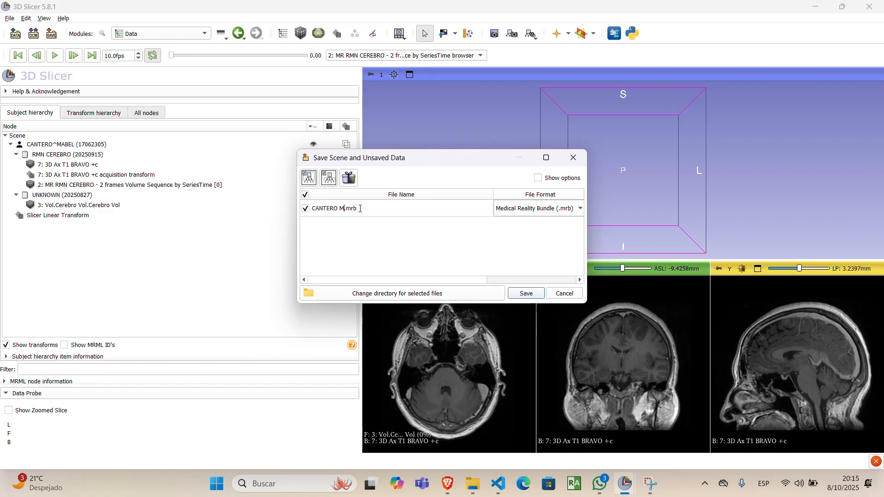
{"action": "type", "text": "BEL PLANIF 1"}
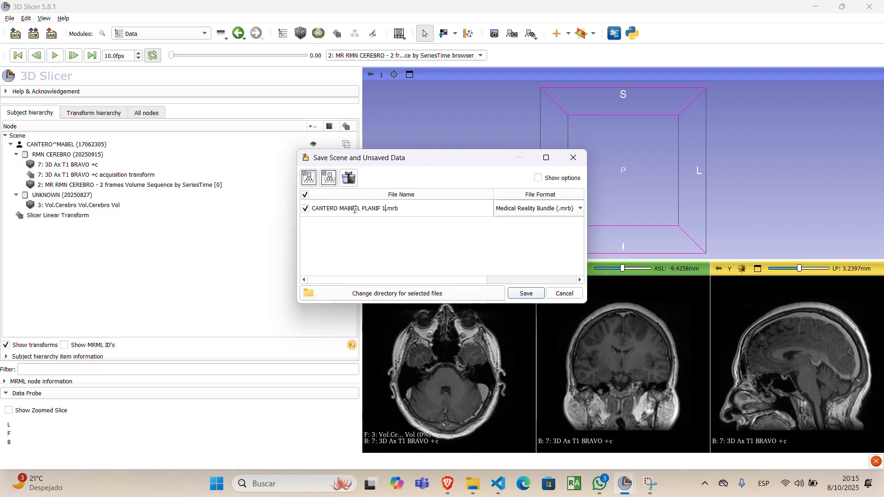
{"action": "left_click", "coordinate": [355, 210]}
{"action": "key", "text": "BackSpace"}
{"action": "left_click", "coordinate": [567, 293]}
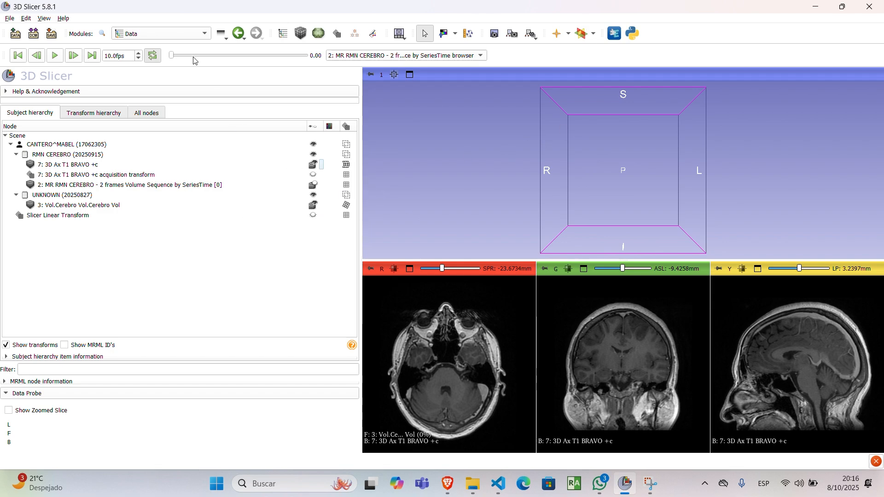
Step: Switch to the HD Brain Extraction Tool module and choose "7: 3D Ax T1 BRAVO +c" as its input volume
{"action": "left_click", "coordinate": [205, 34]}
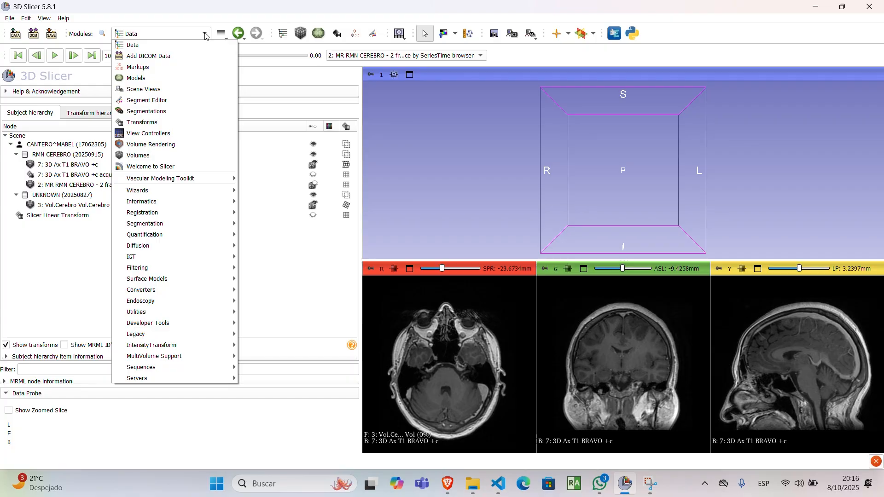
{"action": "mouse_move", "coordinate": [155, 224]}
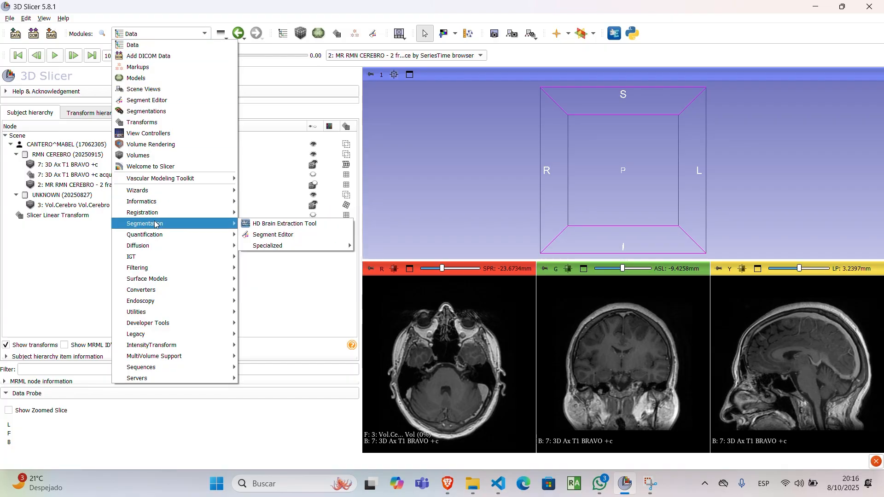
{"action": "left_click", "coordinate": [265, 226]}
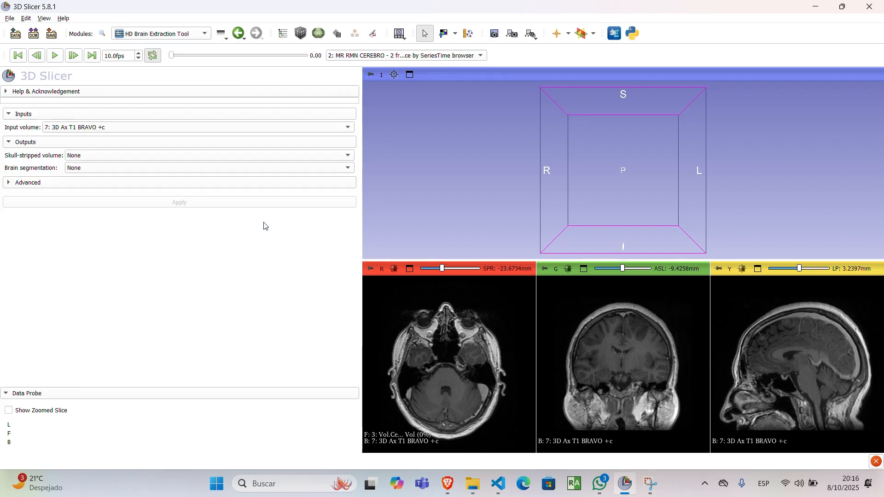
{"action": "left_click", "coordinate": [75, 130]}
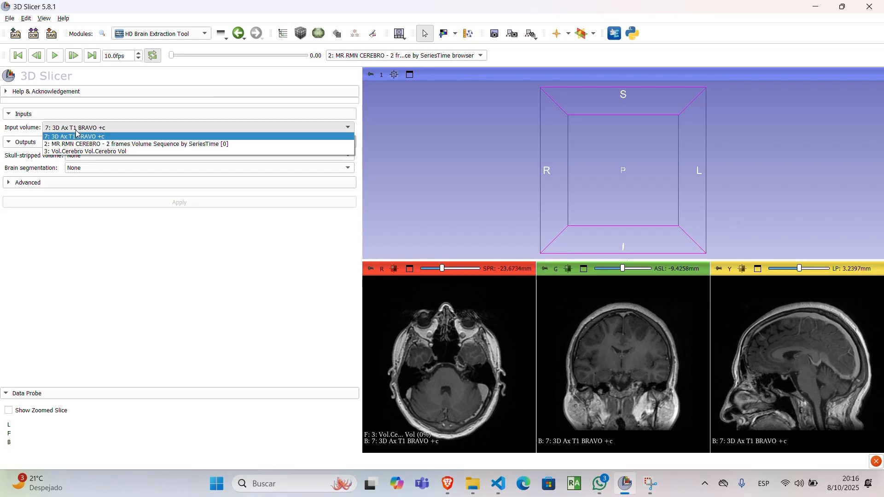
{"action": "left_click", "coordinate": [76, 134]}
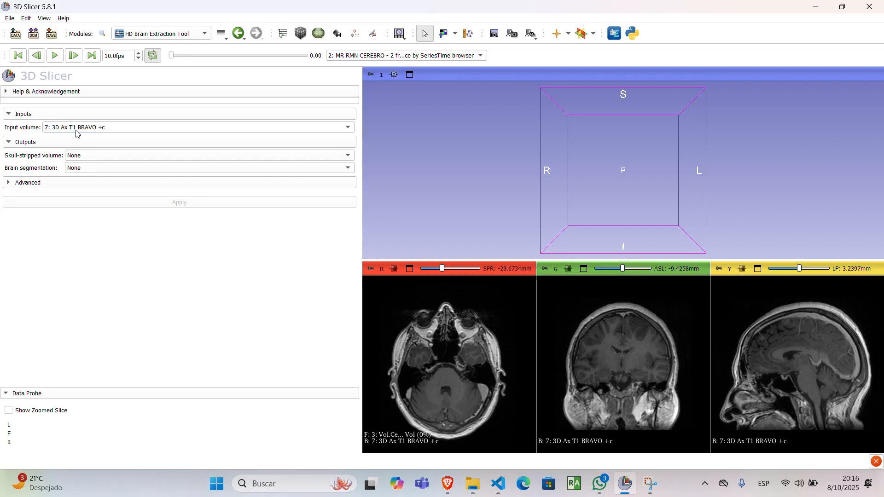
Step: Create a new skull-stripped volume and a new brain segmentation as outputs, and reveal the advanced device setting
{"action": "left_click", "coordinate": [80, 159]}
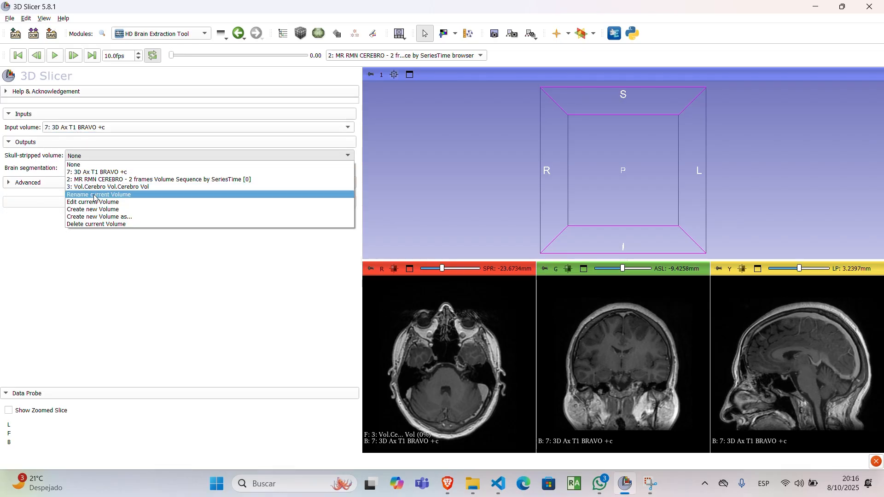
{"action": "left_click", "coordinate": [106, 210]}
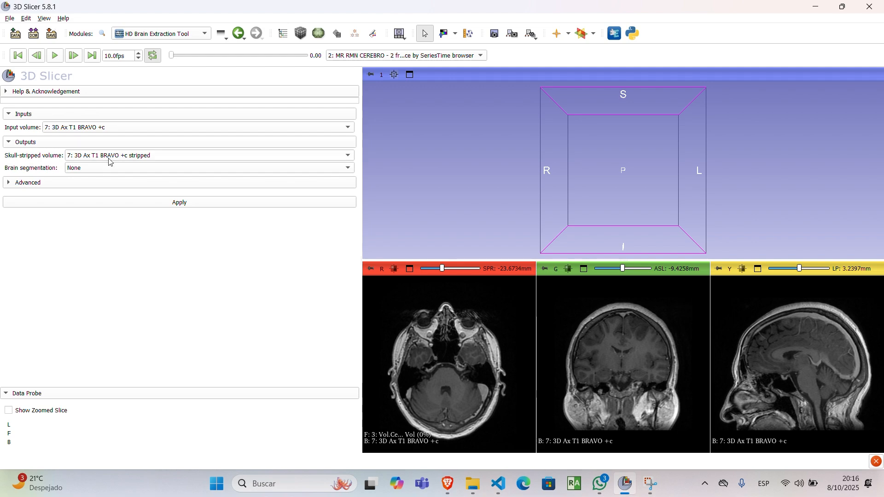
{"action": "left_click", "coordinate": [83, 168]}
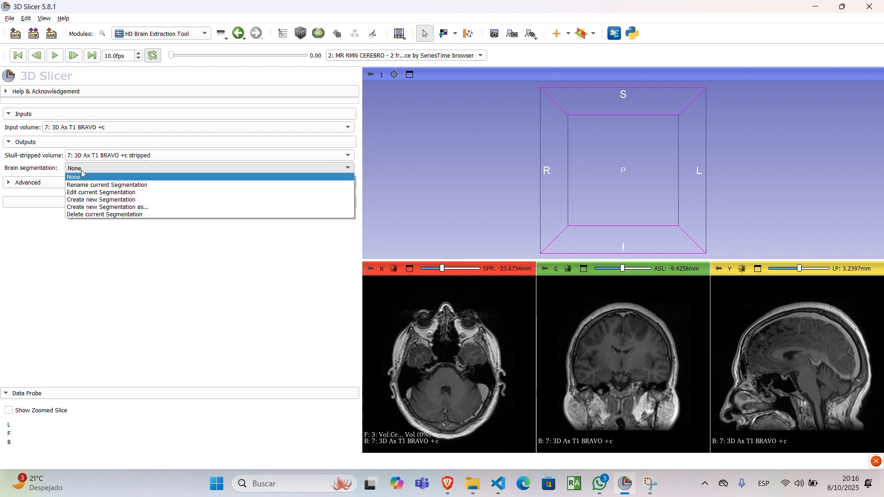
{"action": "left_click", "coordinate": [103, 202]}
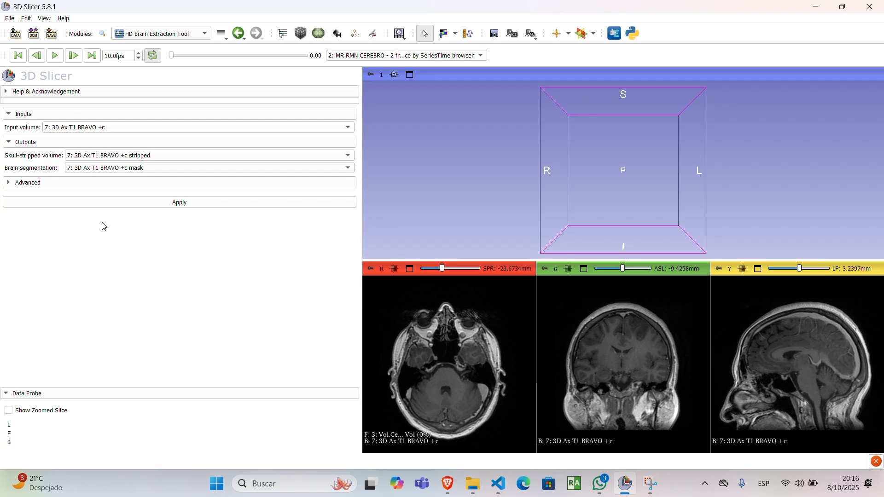
{"action": "left_click", "coordinate": [14, 184]}
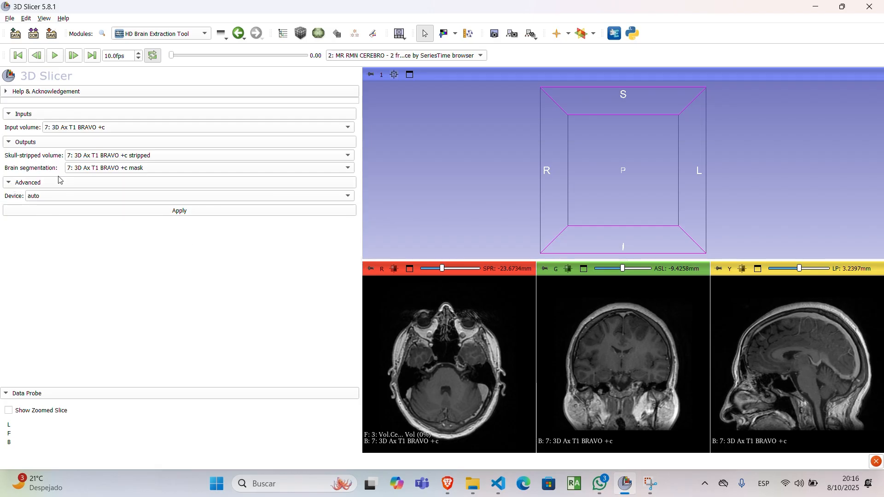
Step: Keep the processing device on auto and run the brain extraction on the contrast T1 volume
{"action": "left_click", "coordinate": [59, 198]}
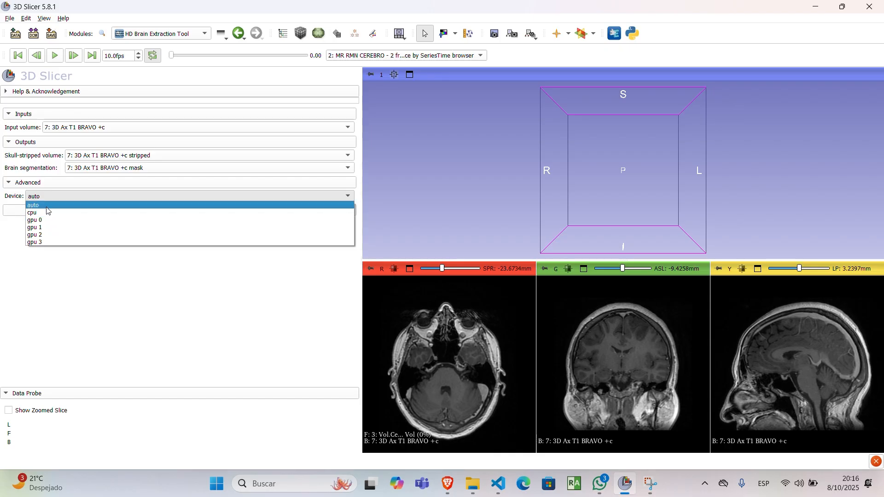
{"action": "left_click", "coordinate": [47, 206]}
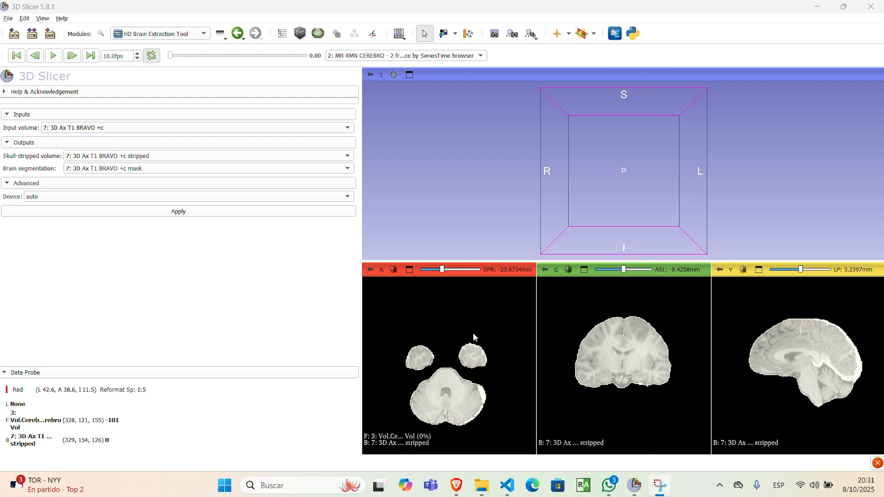
Step: In the Data module, select the skull-stripped T1 volume and hide the brain segment covering it
{"action": "left_click", "coordinate": [147, 33]}
{"action": "left_click", "coordinate": [149, 45]}
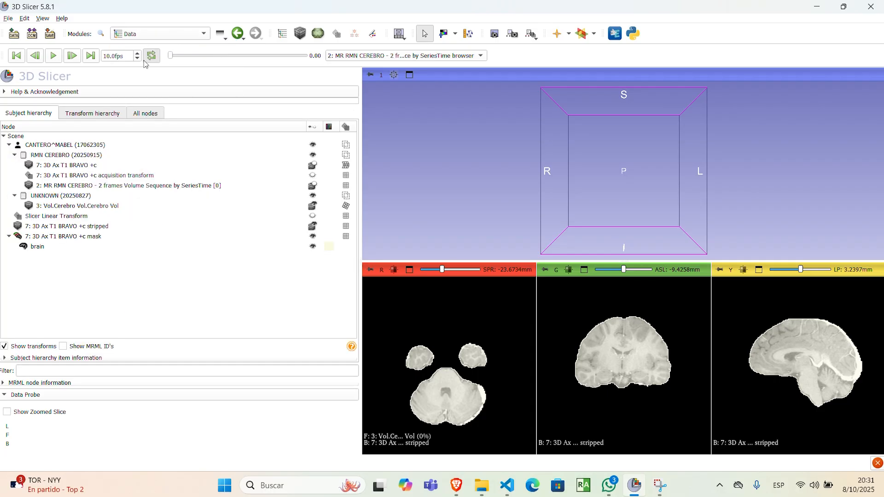
{"action": "left_click", "coordinate": [49, 227]}
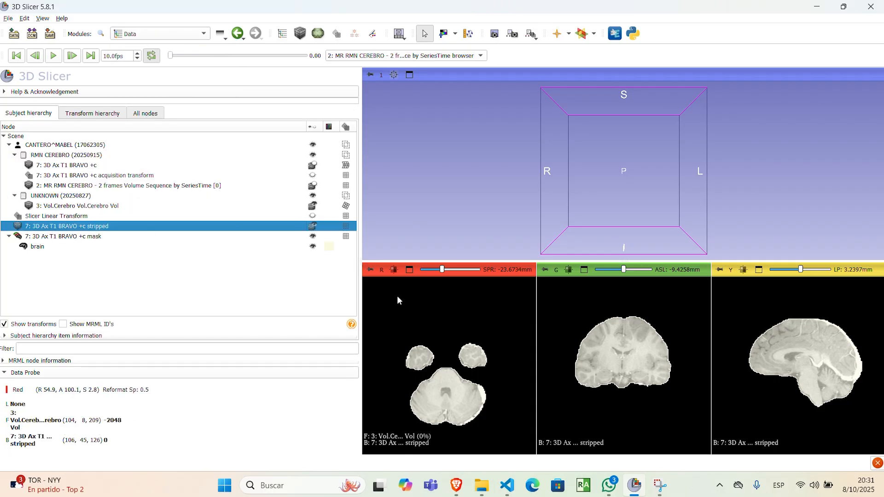
{"action": "left_click", "coordinate": [312, 248]}
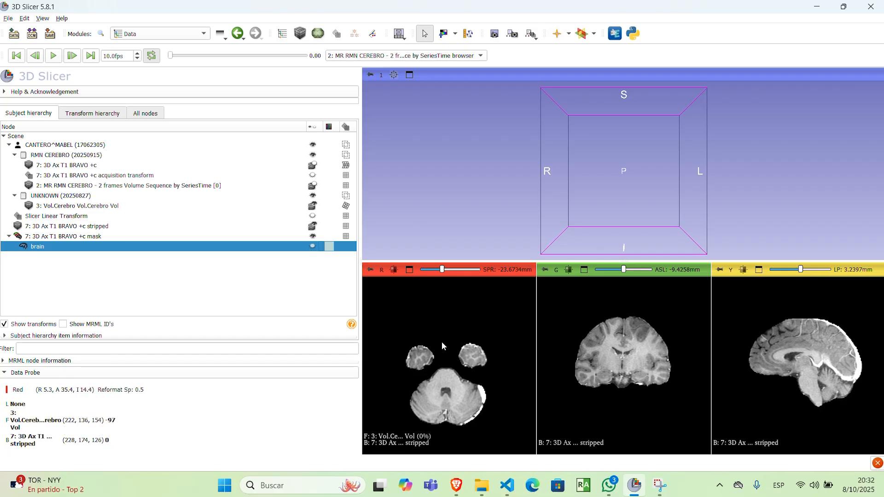
Step: Browse the axial slices of the skull-stripped T1 up toward the vertex and back to check the extraction
{"action": "scroll", "coordinate": [442, 342], "scroll_direction": "up", "scroll_amount": 6}
{"action": "scroll", "coordinate": [466, 427], "scroll_direction": "up", "scroll_amount": 20}
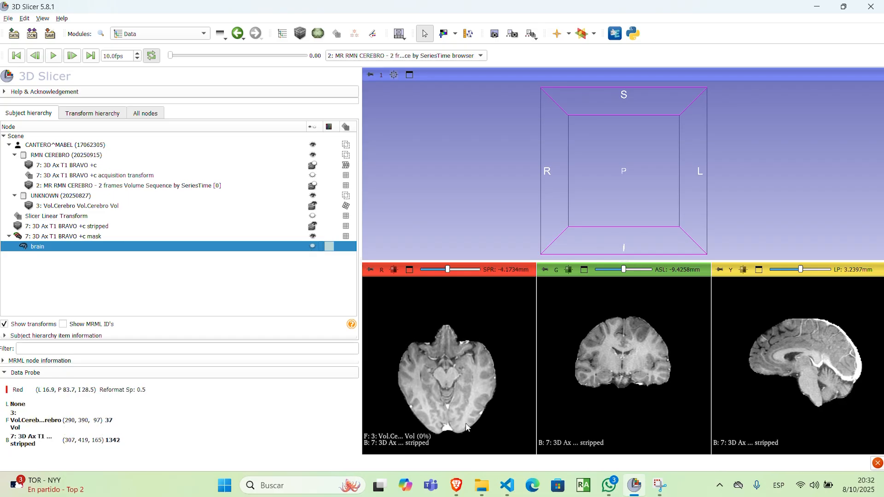
{"action": "scroll", "coordinate": [466, 427], "scroll_direction": "up", "scroll_amount": 20}
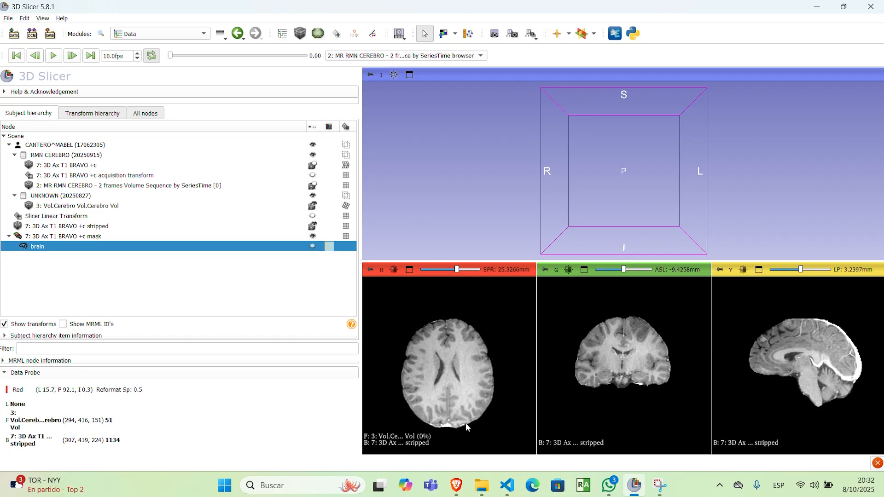
{"action": "scroll", "coordinate": [466, 425], "scroll_direction": "up", "scroll_amount": 3}
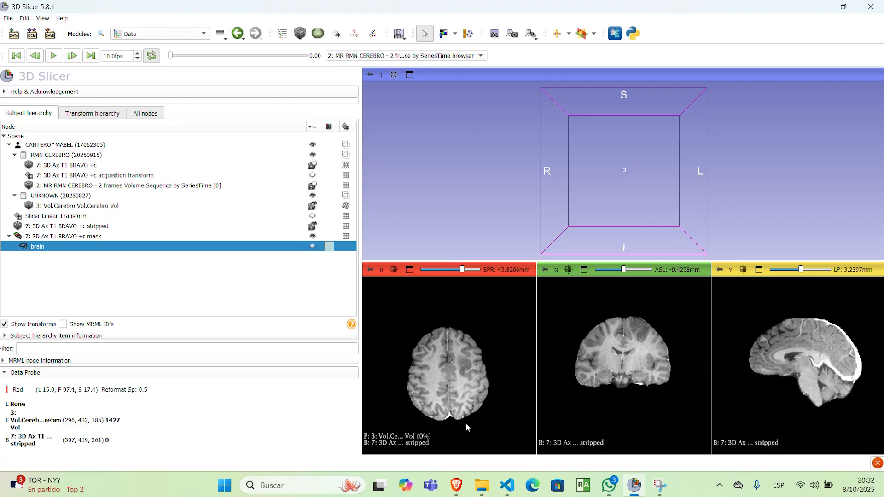
{"action": "scroll", "coordinate": [465, 423], "scroll_direction": "up", "scroll_amount": 2}
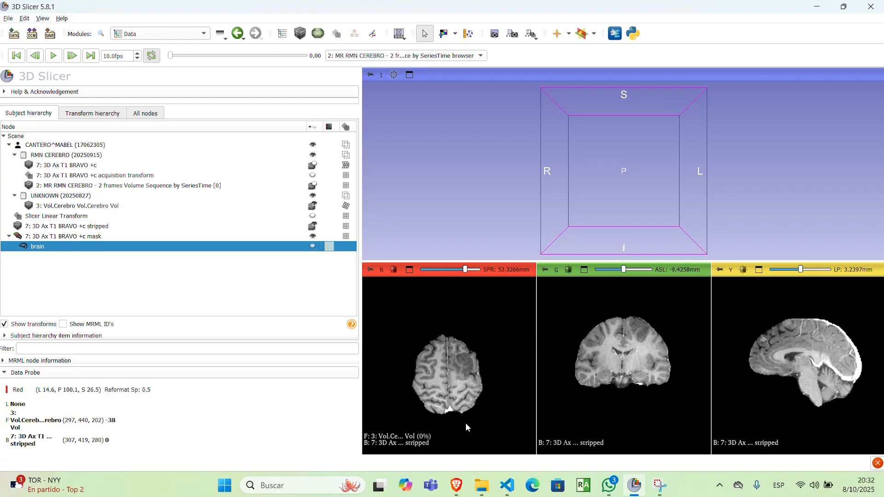
{"action": "scroll", "coordinate": [466, 422], "scroll_direction": "down", "scroll_amount": 10}
{"action": "scroll", "coordinate": [466, 423], "scroll_direction": "down", "scroll_amount": 11}
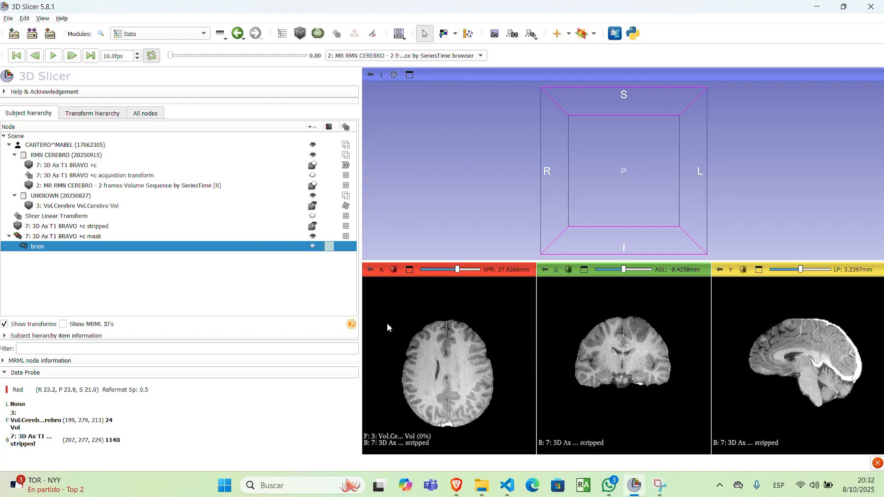
Step: Display the contrast T1, the MR volume sequence and the CT one after another, ending on the skull-stripped T1, to compare them
{"action": "left_click", "coordinate": [315, 167]}
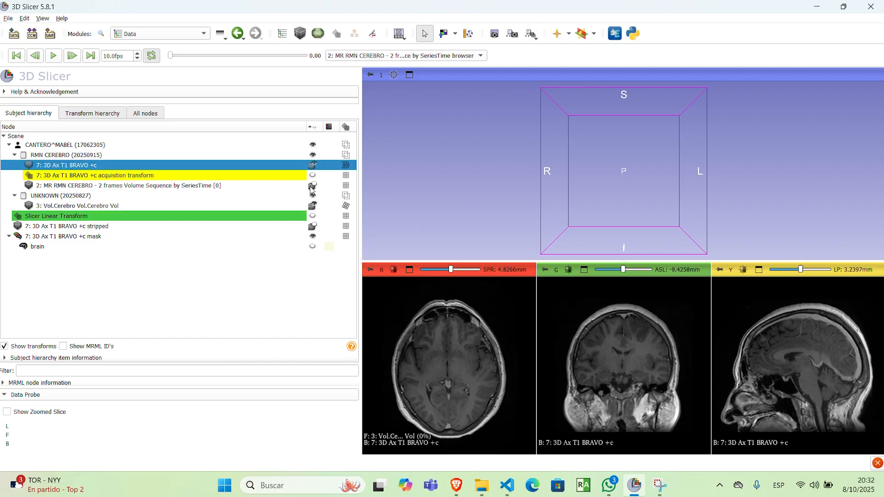
{"action": "left_click", "coordinate": [312, 186]}
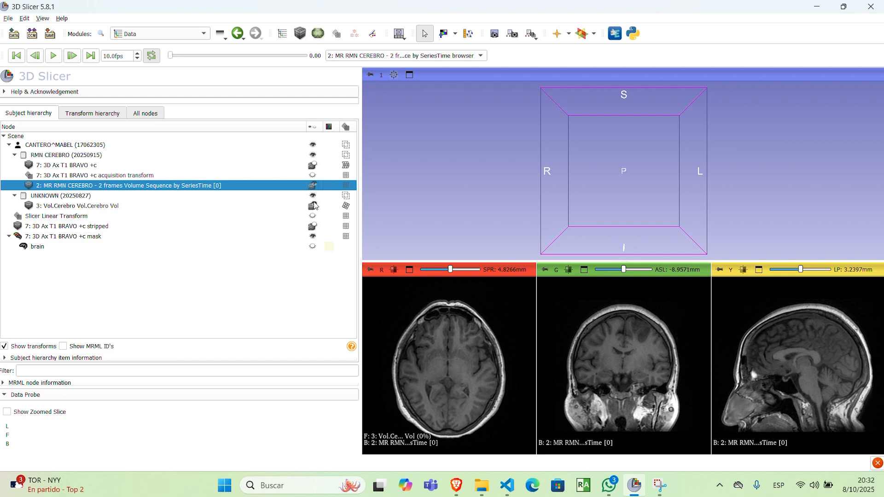
{"action": "left_click", "coordinate": [314, 205]}
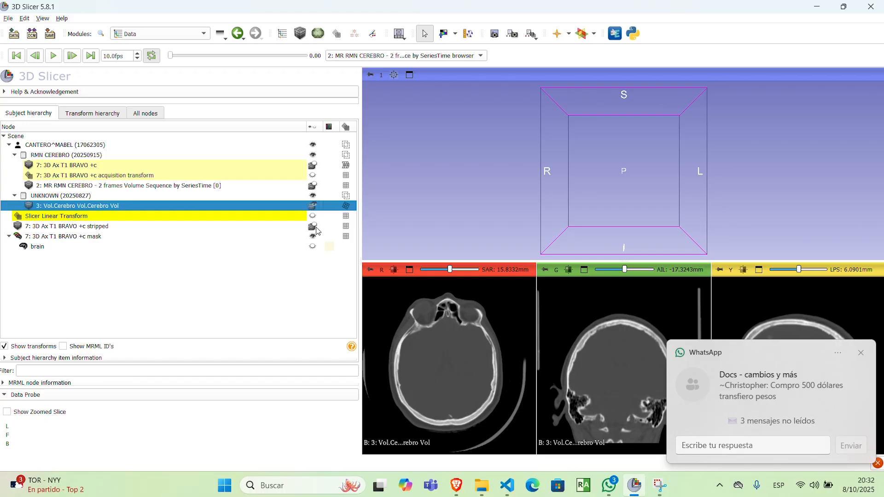
{"action": "left_click", "coordinate": [313, 226]}
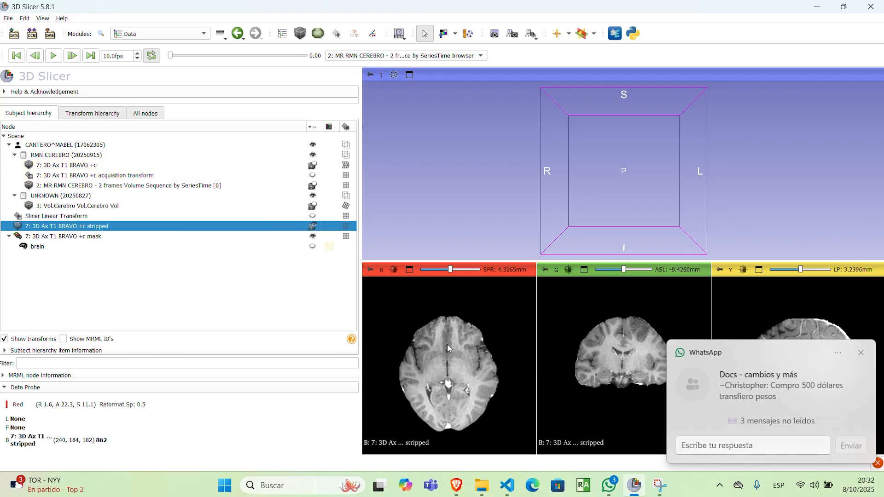
{"action": "scroll", "coordinate": [454, 360], "scroll_direction": "up", "scroll_amount": 20}
{"action": "scroll", "coordinate": [454, 360], "scroll_direction": "down", "scroll_amount": 20}
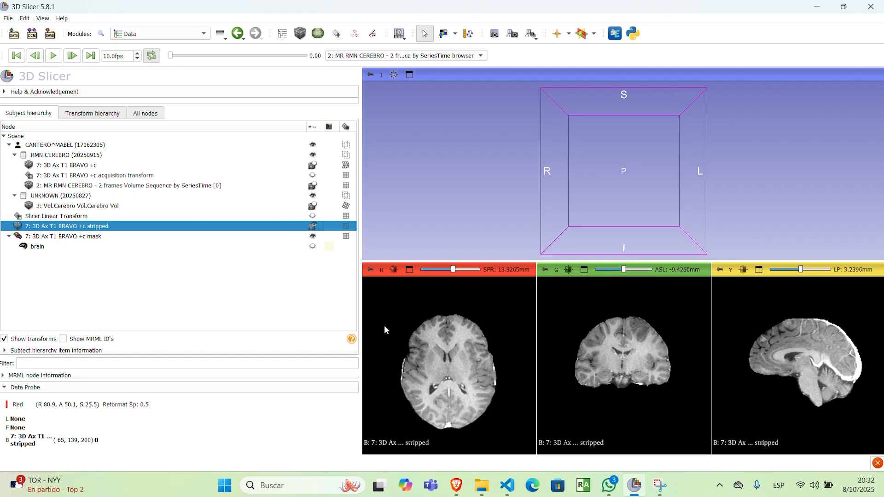
Step: Toggle the brain segment's overlay on the slices and display the segment as a surface in the 3D view
{"action": "left_click", "coordinate": [313, 247]}
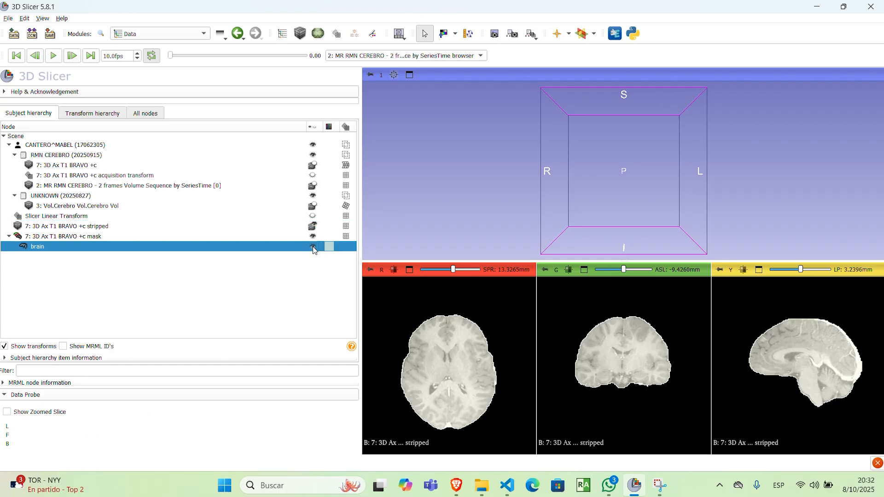
{"action": "left_click", "coordinate": [313, 247]}
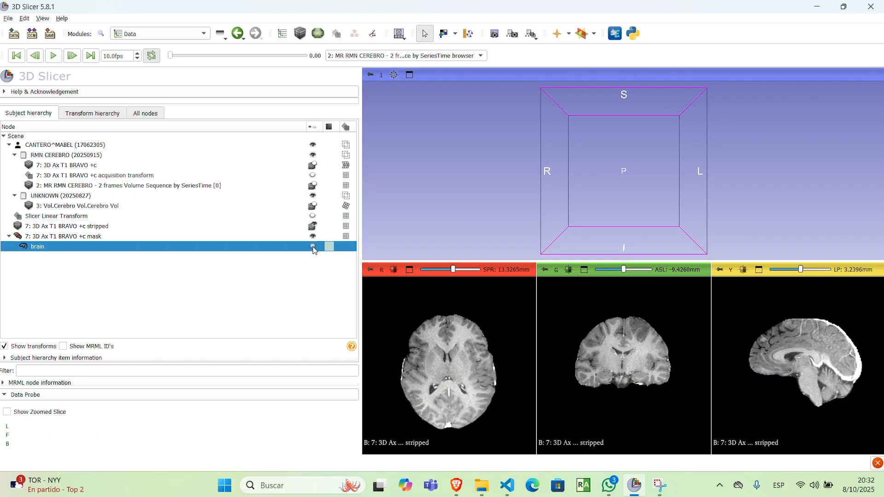
{"action": "left_click", "coordinate": [313, 246]}
{"action": "left_click_drag", "start_coordinate": [295, 252], "coordinate": [664, 162]}
Step: Rotate the brain surface in the 3D view to examine it from several sides
{"action": "left_click_drag", "start_coordinate": [524, 156], "coordinate": [485, 178]}
{"action": "left_click_drag", "start_coordinate": [720, 161], "coordinate": [501, 159]}
{"action": "left_click_drag", "start_coordinate": [626, 173], "coordinate": [581, 164]}
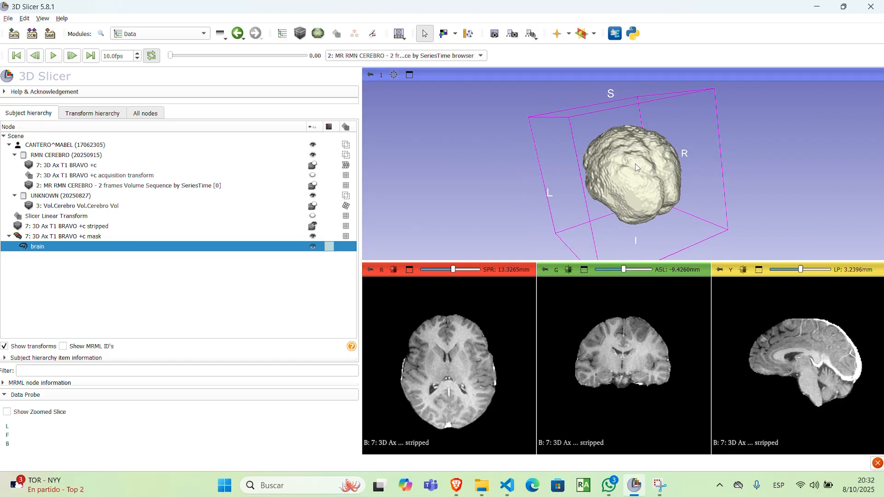
{"action": "left_click_drag", "start_coordinate": [635, 164], "coordinate": [716, 201]}
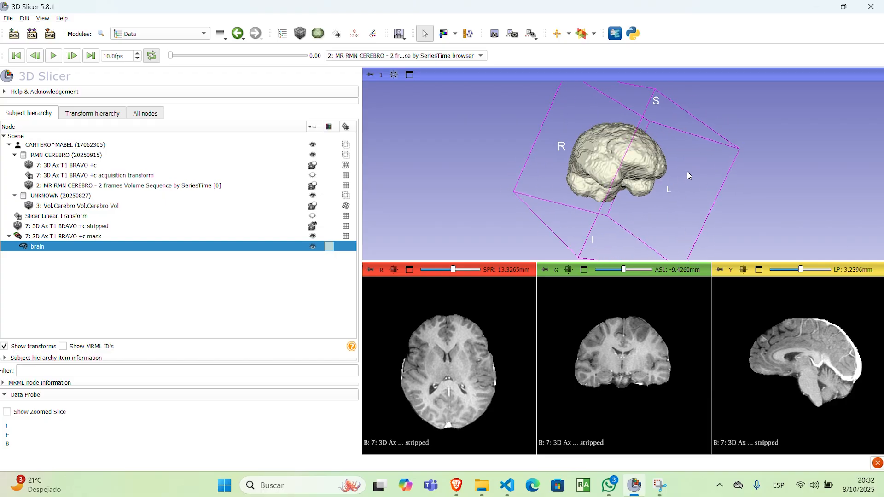
{"action": "left_click_drag", "start_coordinate": [663, 185], "coordinate": [793, 118], "text": "shift"}
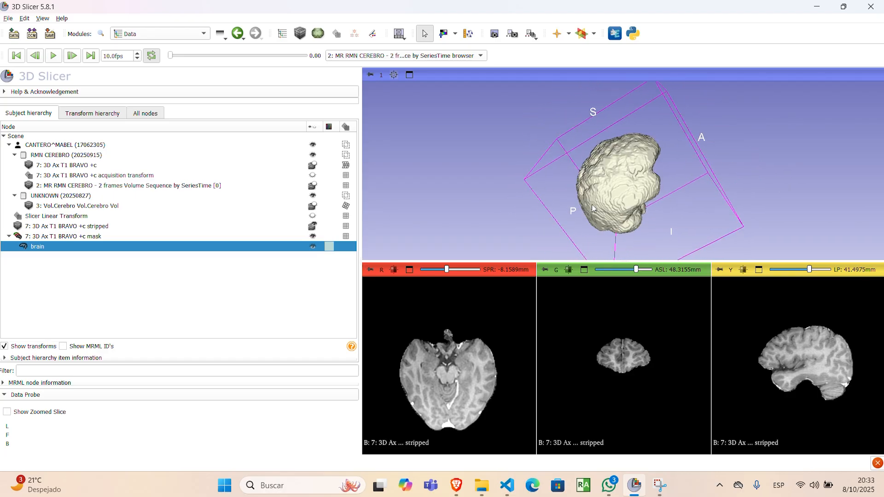
Step: Inspect the brain surface up close in an enlarged 3D view, and move the axial slice to about 10.3 mm
{"action": "scroll", "coordinate": [593, 208], "scroll_direction": "up", "scroll_amount": 5}
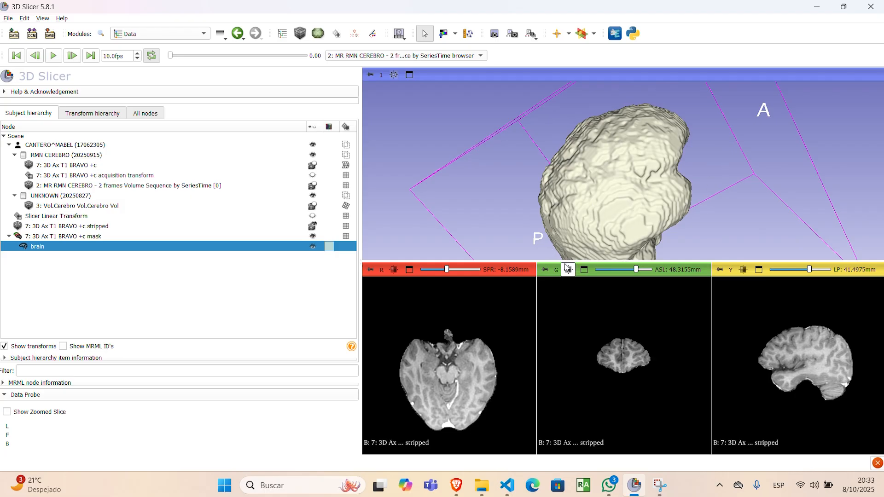
{"action": "left_click_drag", "start_coordinate": [566, 263], "coordinate": [568, 323]}
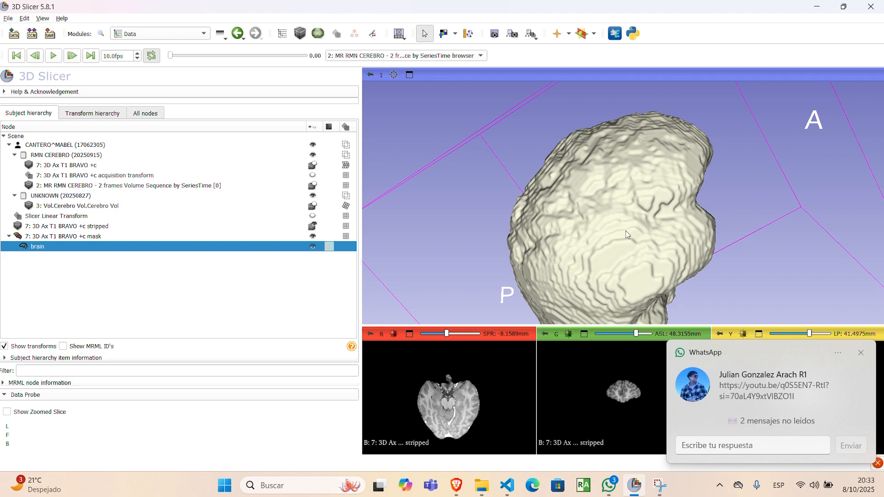
{"action": "left_click_drag", "start_coordinate": [627, 234], "coordinate": [621, 209]}
{"action": "left_click_drag", "start_coordinate": [621, 206], "coordinate": [577, 268]}
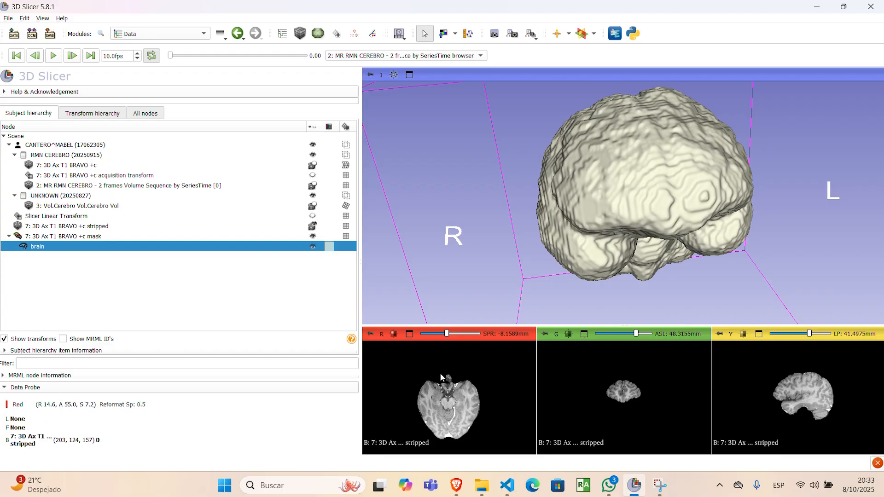
{"action": "scroll", "coordinate": [443, 375], "scroll_direction": "up", "scroll_amount": 5}
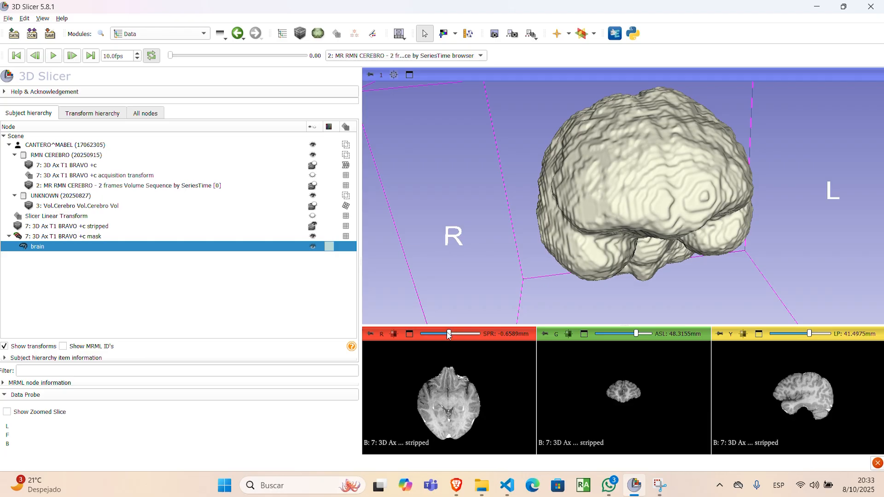
{"action": "mouse_move", "coordinate": [449, 335]}
{"action": "left_mouse_down"}
{"action": "mouse_move", "coordinate": [471, 334]}
{"action": "mouse_move", "coordinate": [409, 336]}
{"action": "mouse_move", "coordinate": [458, 336]}
{"action": "mouse_move", "coordinate": [451, 337]}
{"action": "left_mouse_up"}
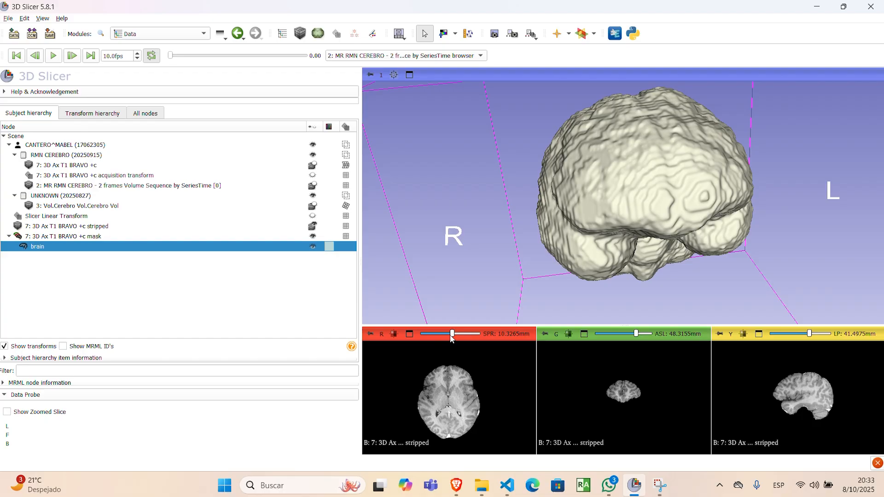